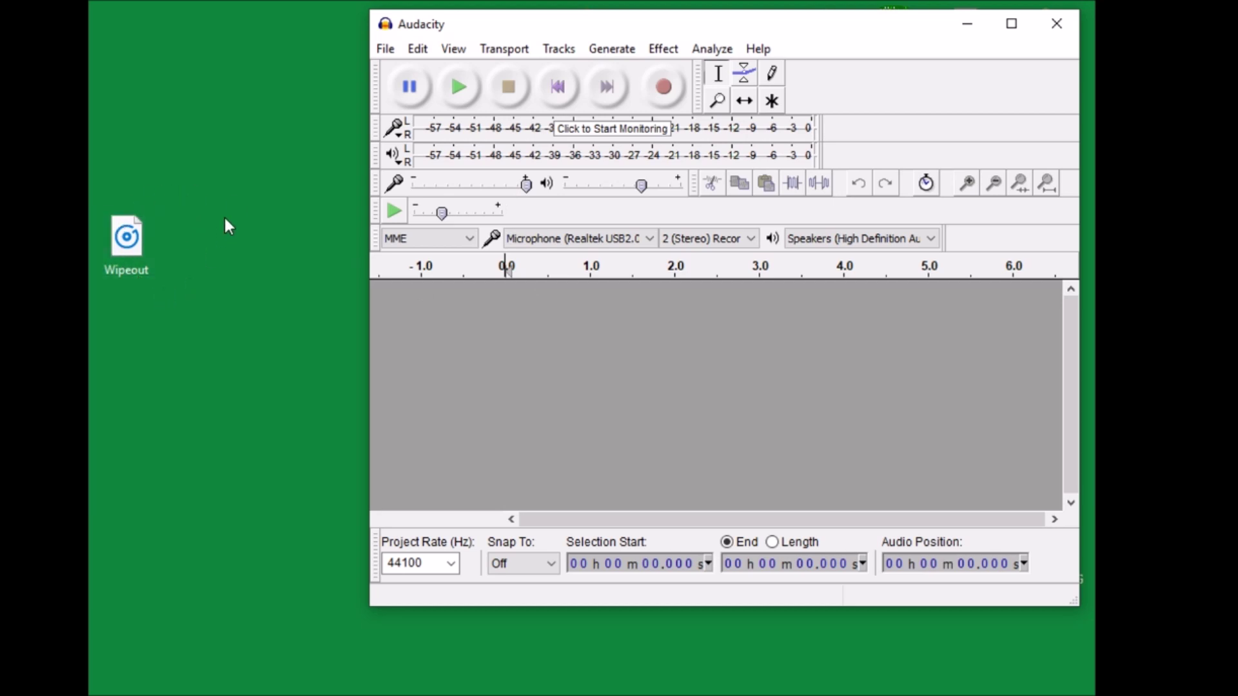
Play the Wipeout sound file from the desktop in Groove Music, and close the player
left_click(132, 247)
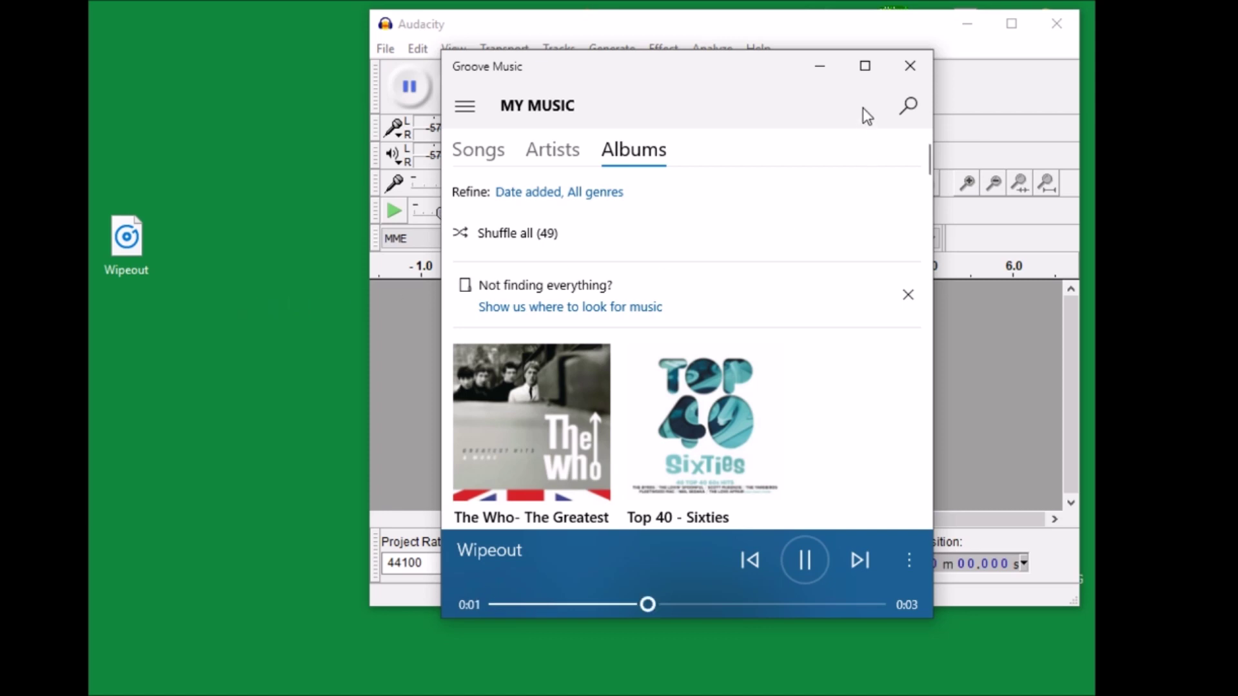
left_click(907, 67)
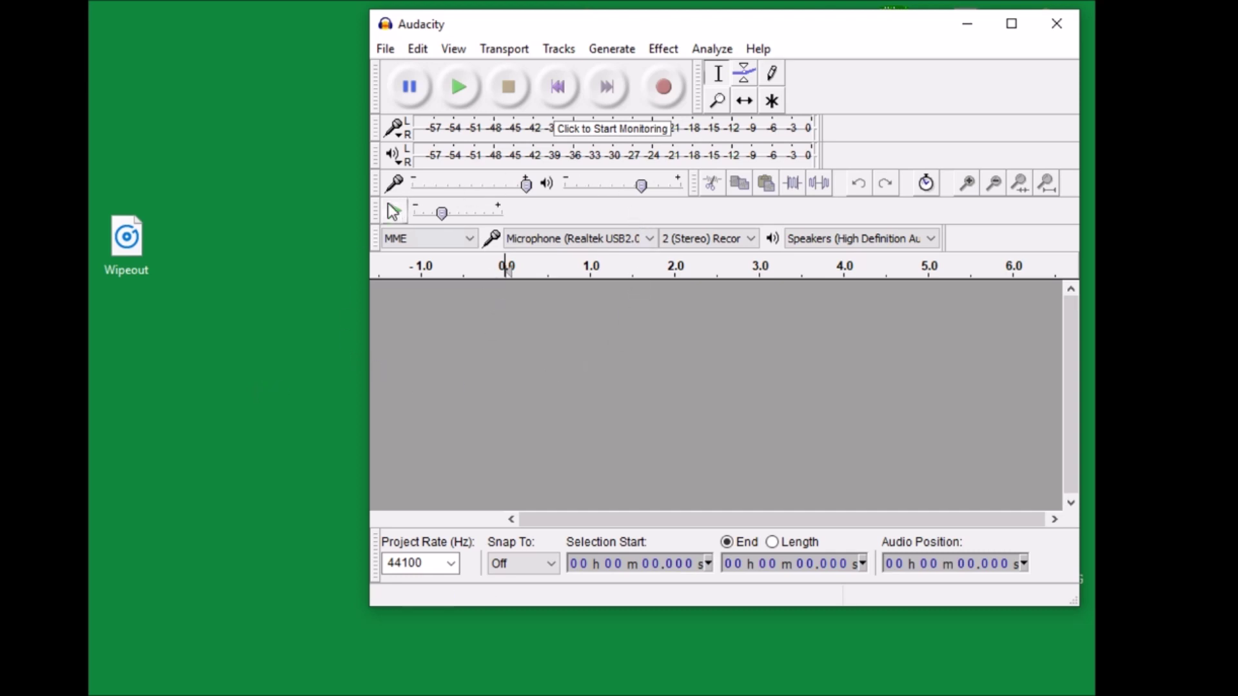
Set the project rate to 16000 Hz and import the desktop's Wipeout file, making a copy before editing
left_click(451, 564)
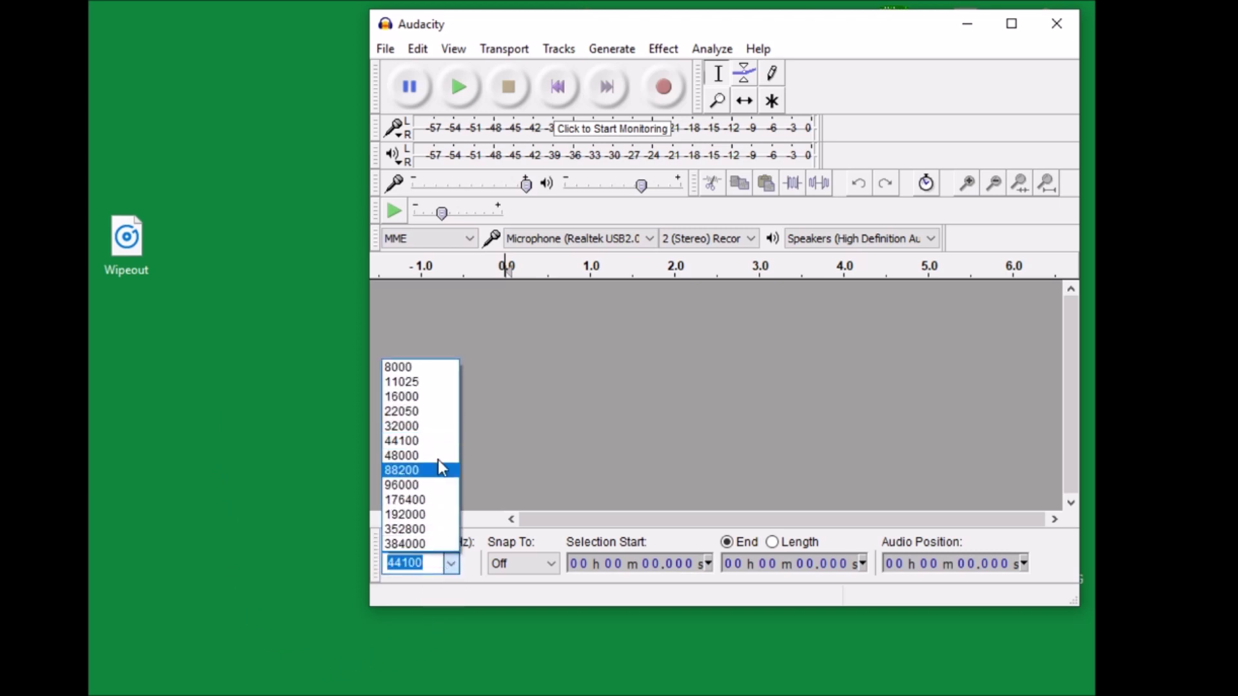
left_click(442, 398)
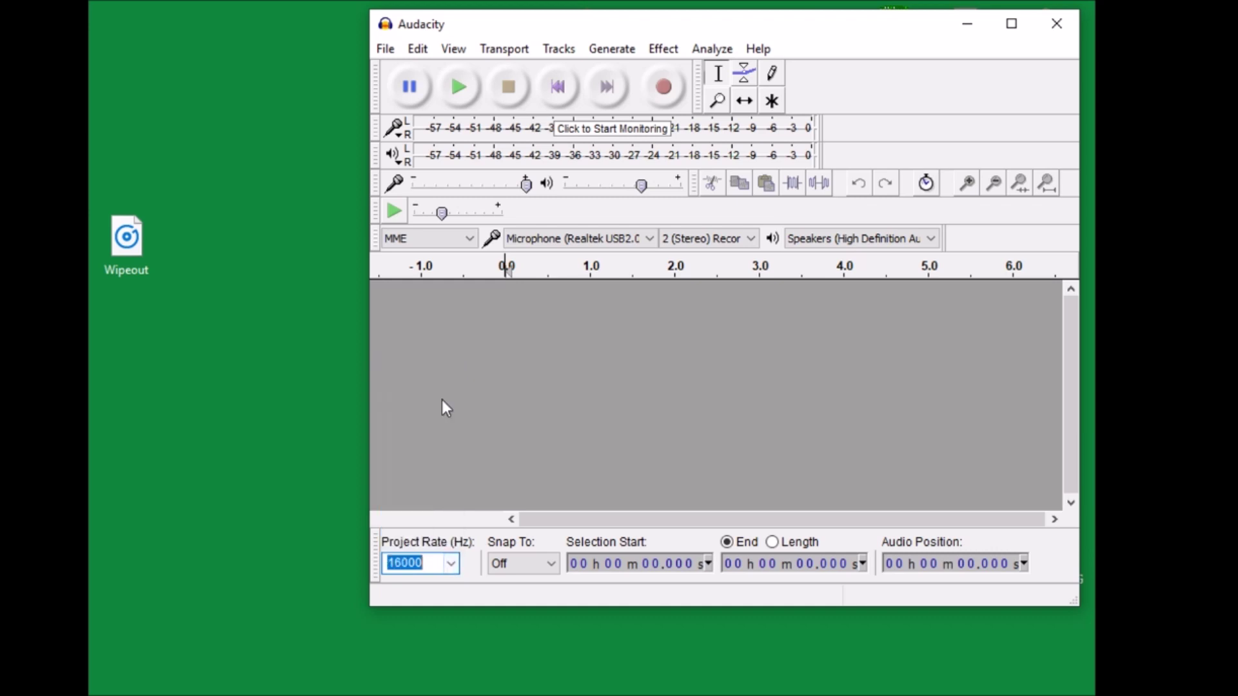
left_click(321, 446)
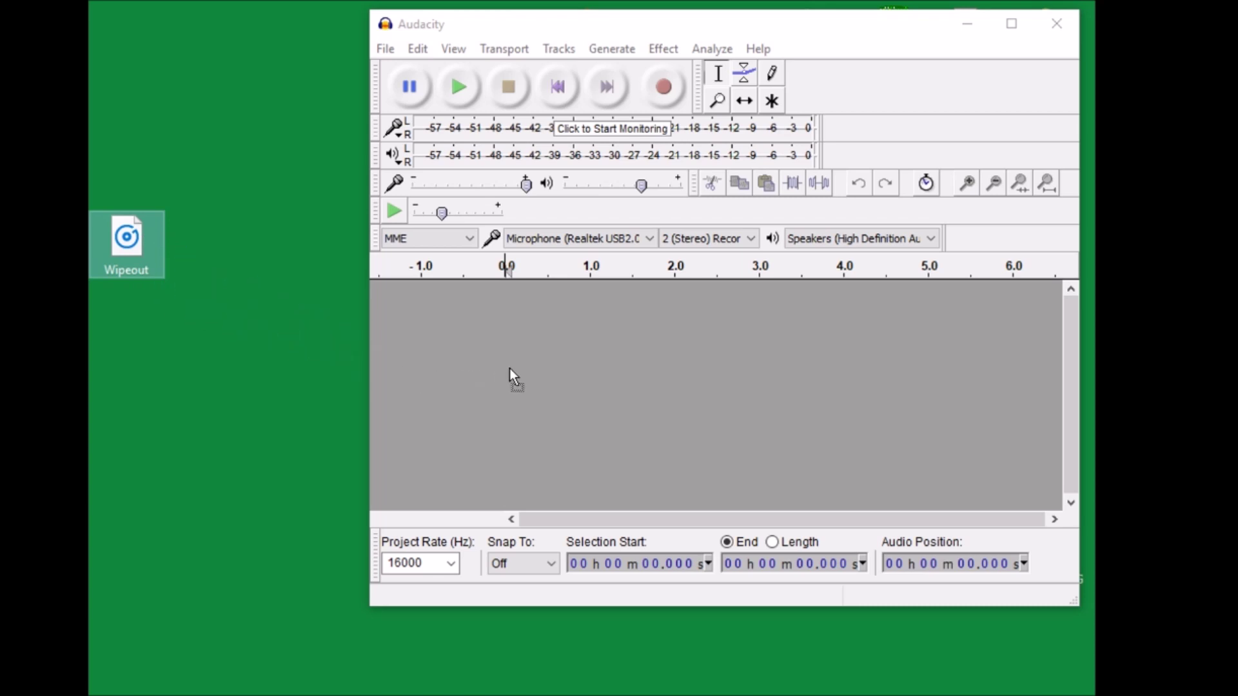
left_click_drag(509, 369, 509, 368)
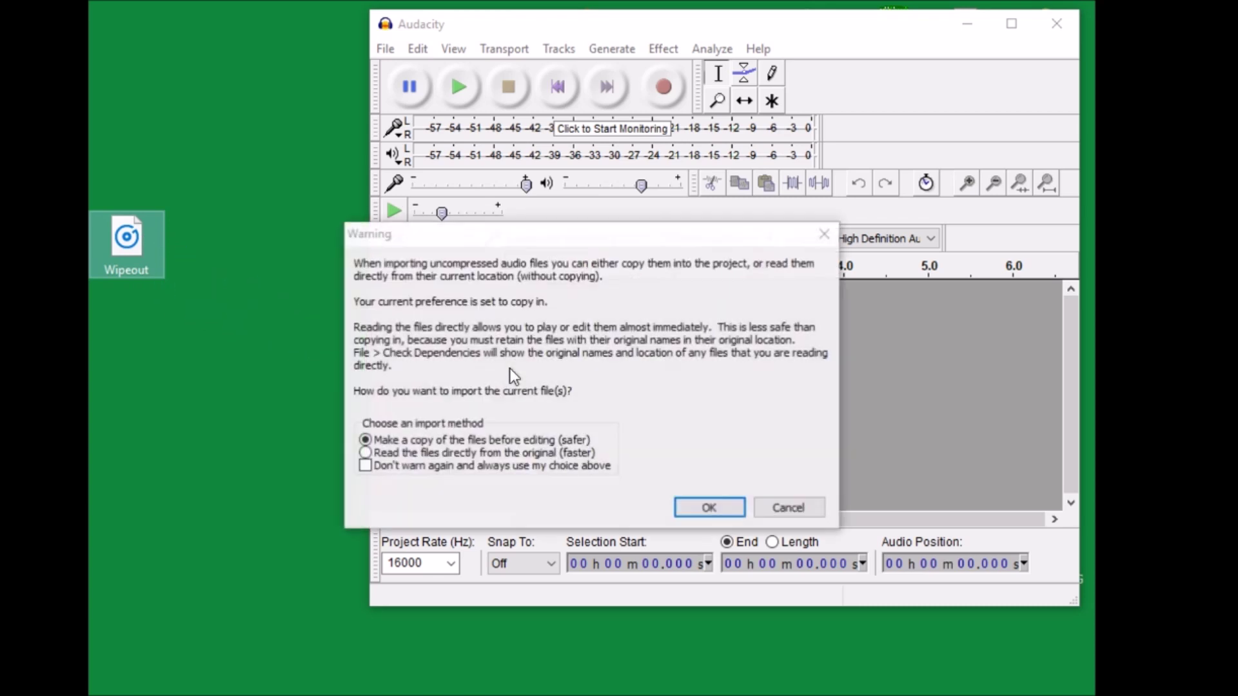
left_click(709, 508)
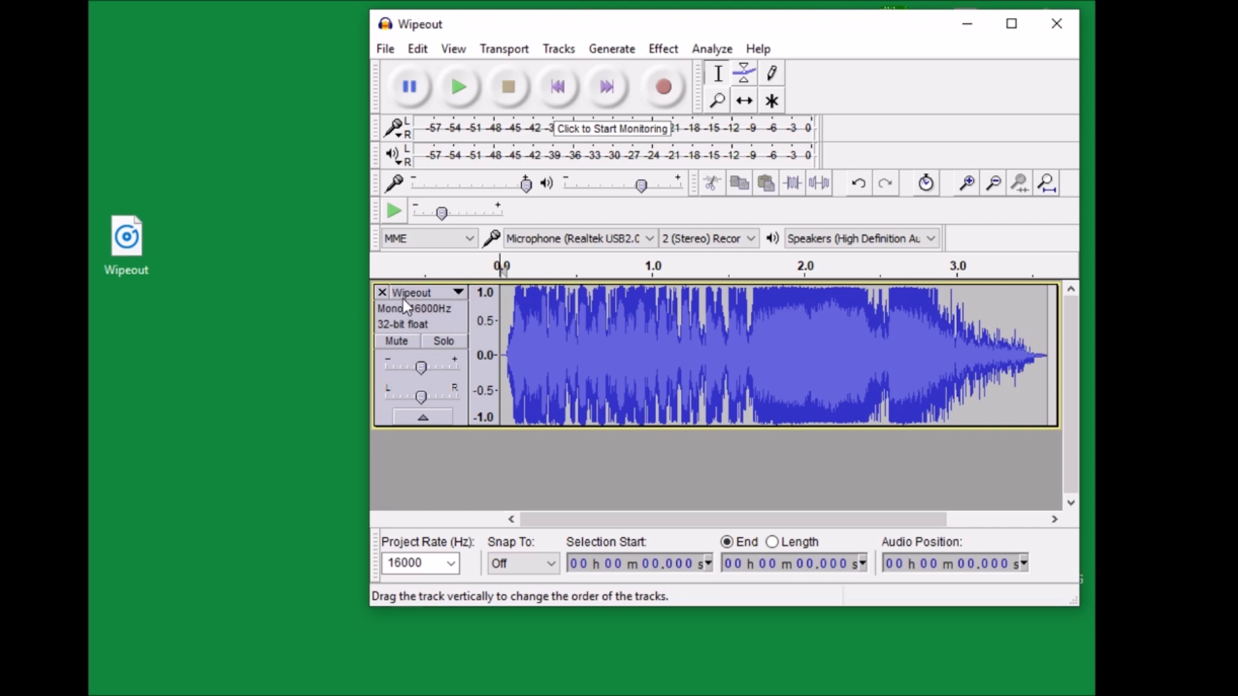
left_click(456, 292)
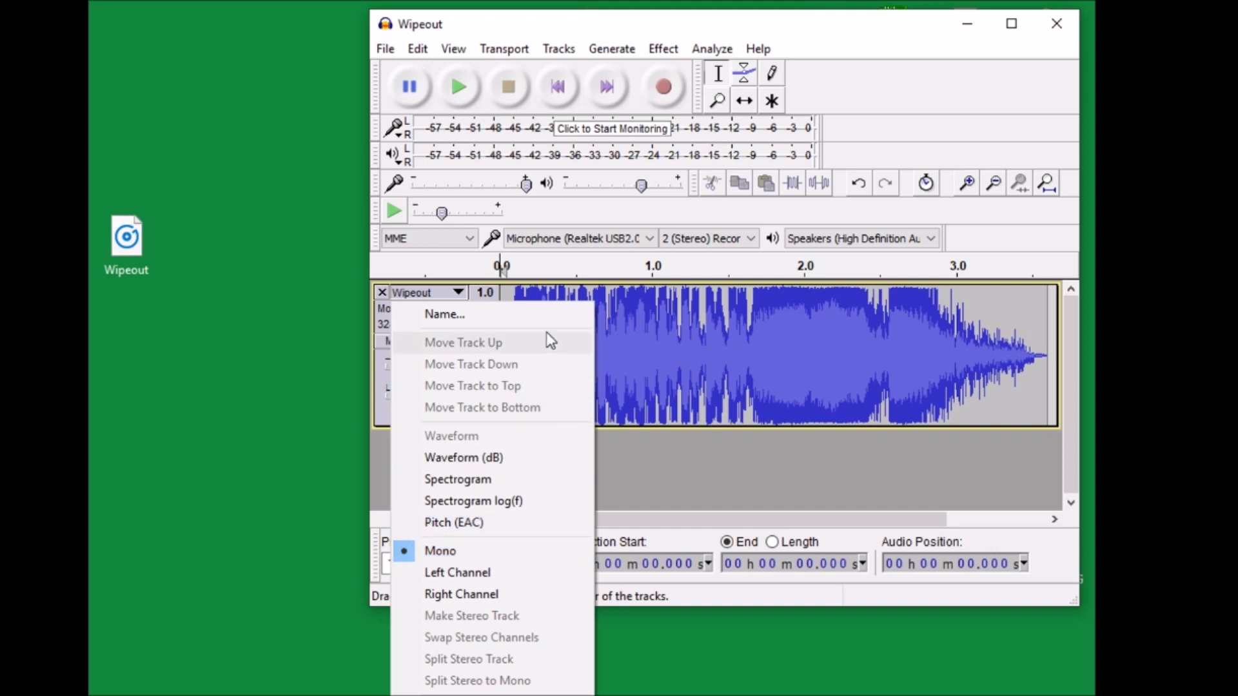
left_click(536, 284)
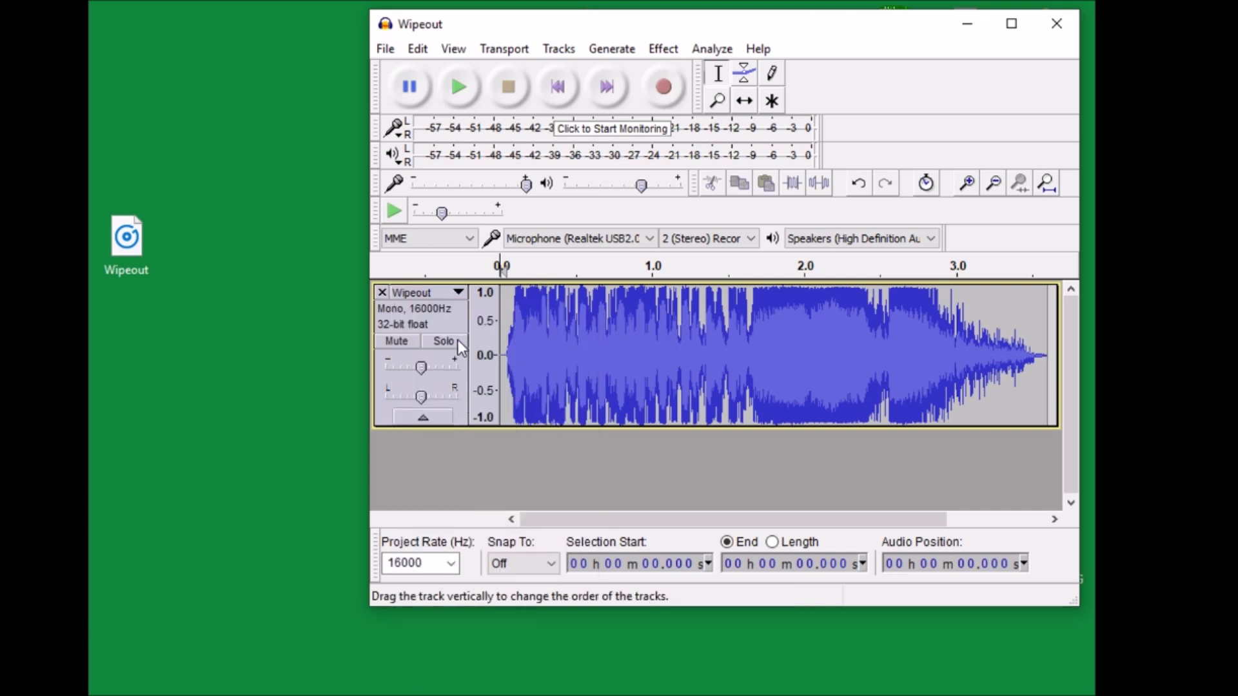
left_click(457, 293)
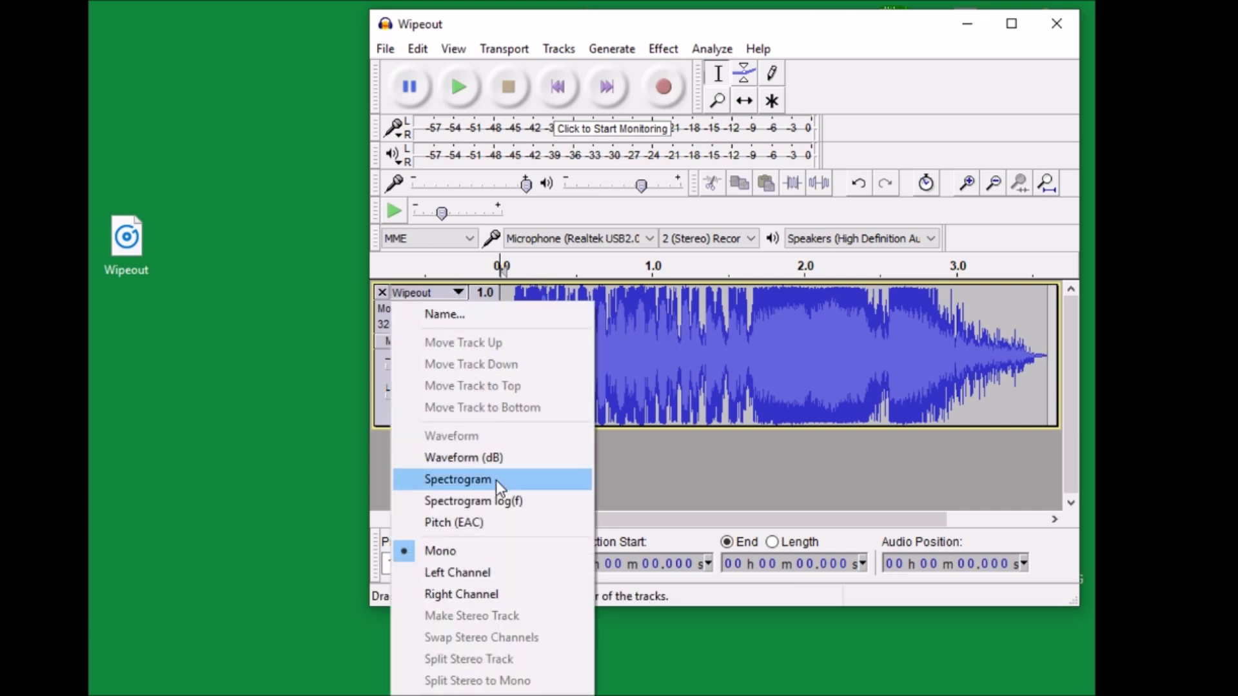
mouse_move(516, 694)
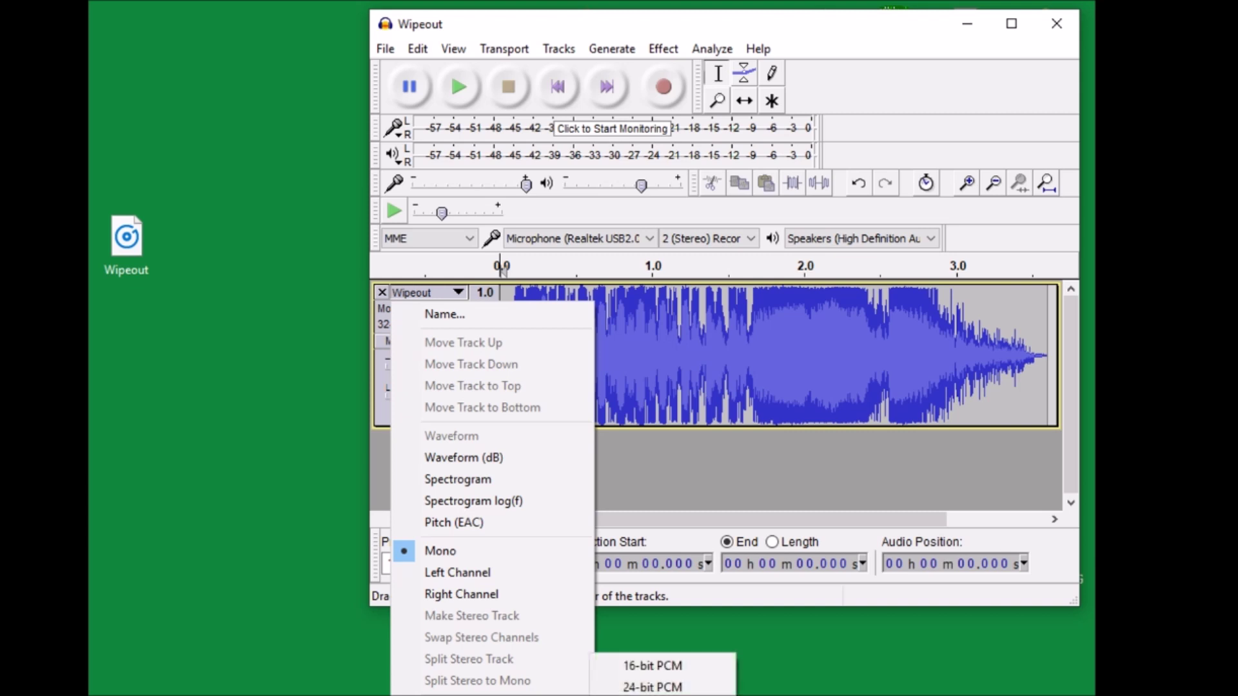
left_click(824, 652)
left_click_drag(813, 35, 845, 3)
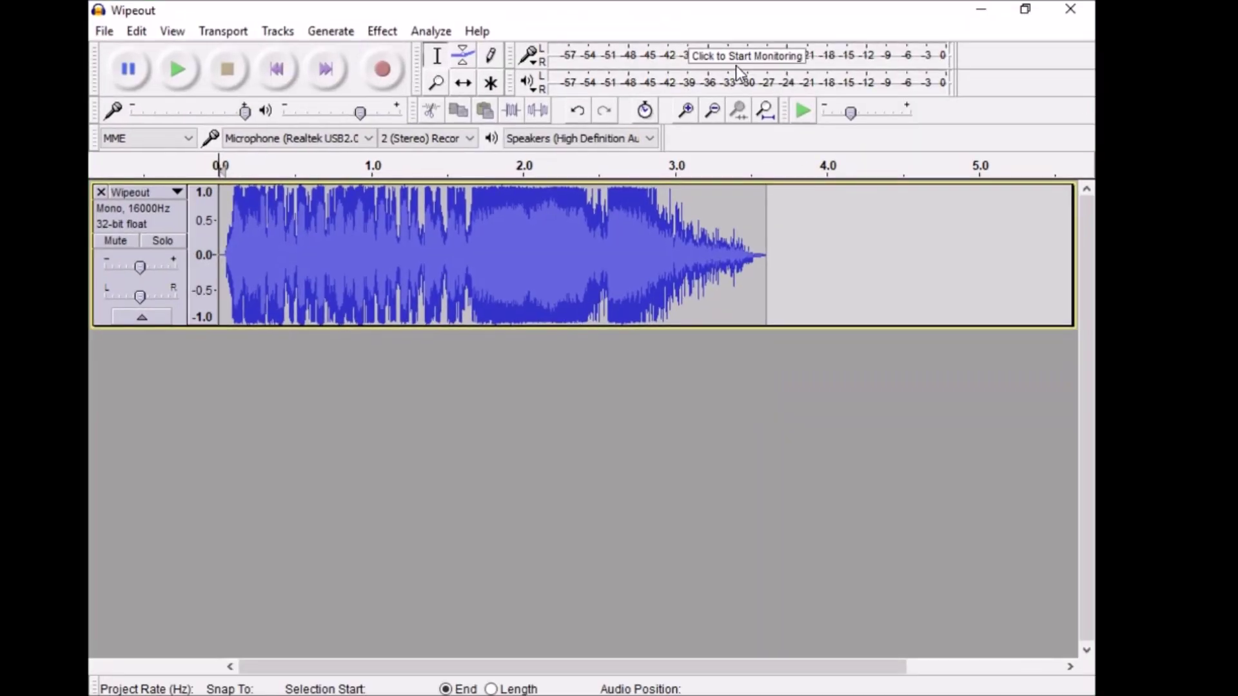
left_click(1025, 9)
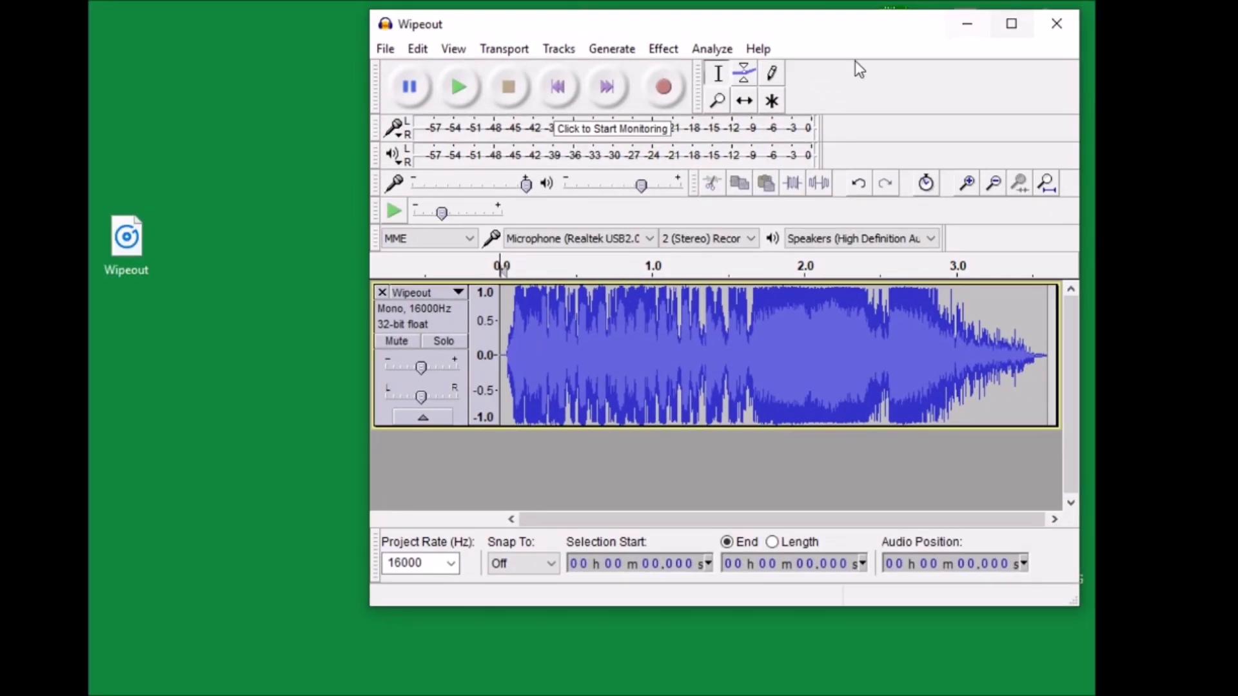
Set the Wipeout track's sample format to 16-bit PCM
left_click(459, 291)
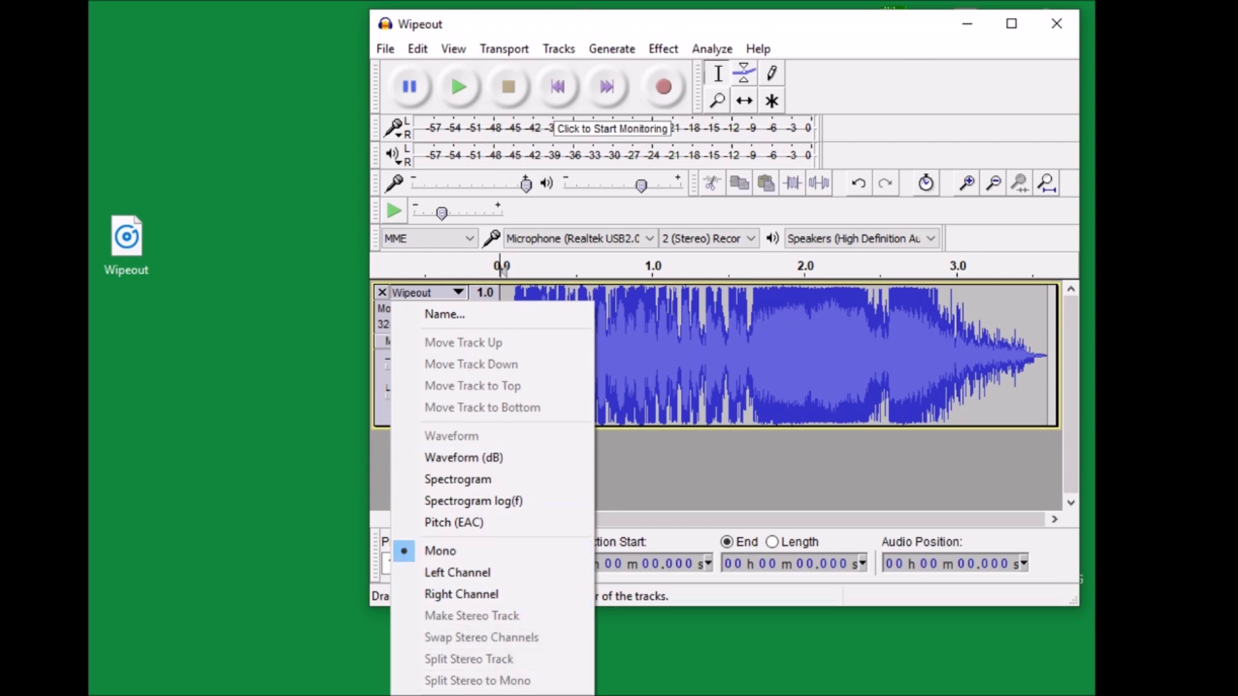
mouse_move(464, 695)
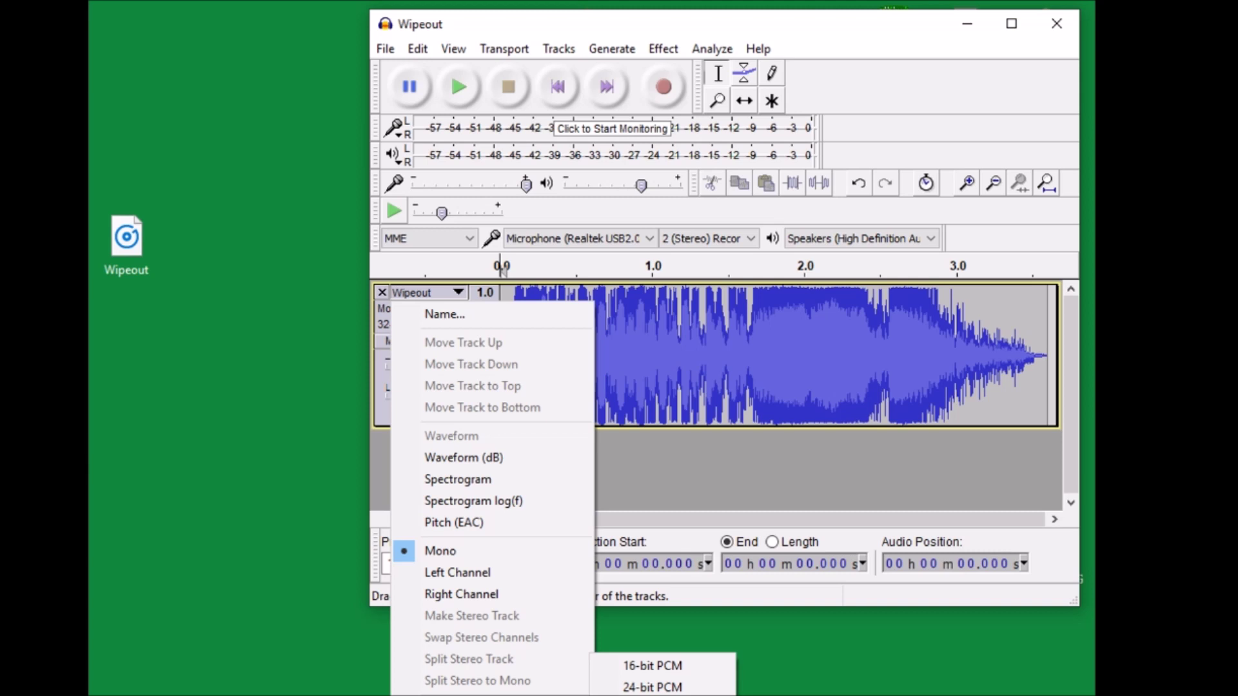
left_click(617, 664)
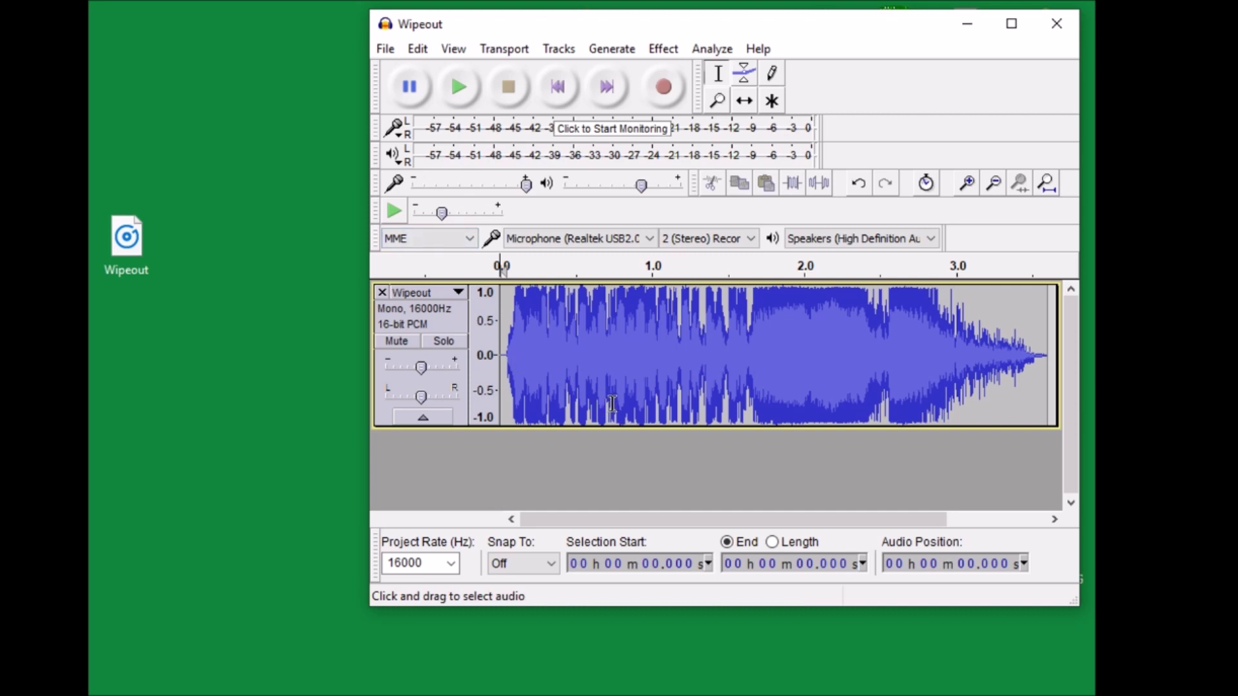
left_click(386, 50)
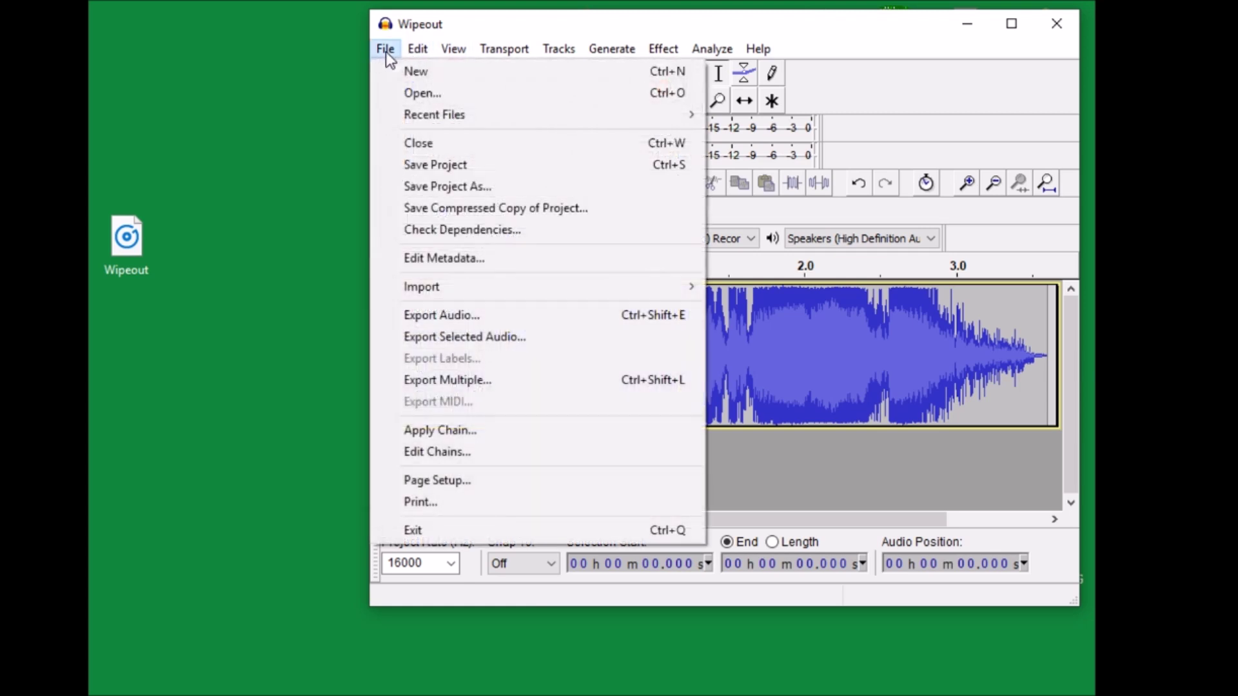
left_click(528, 315)
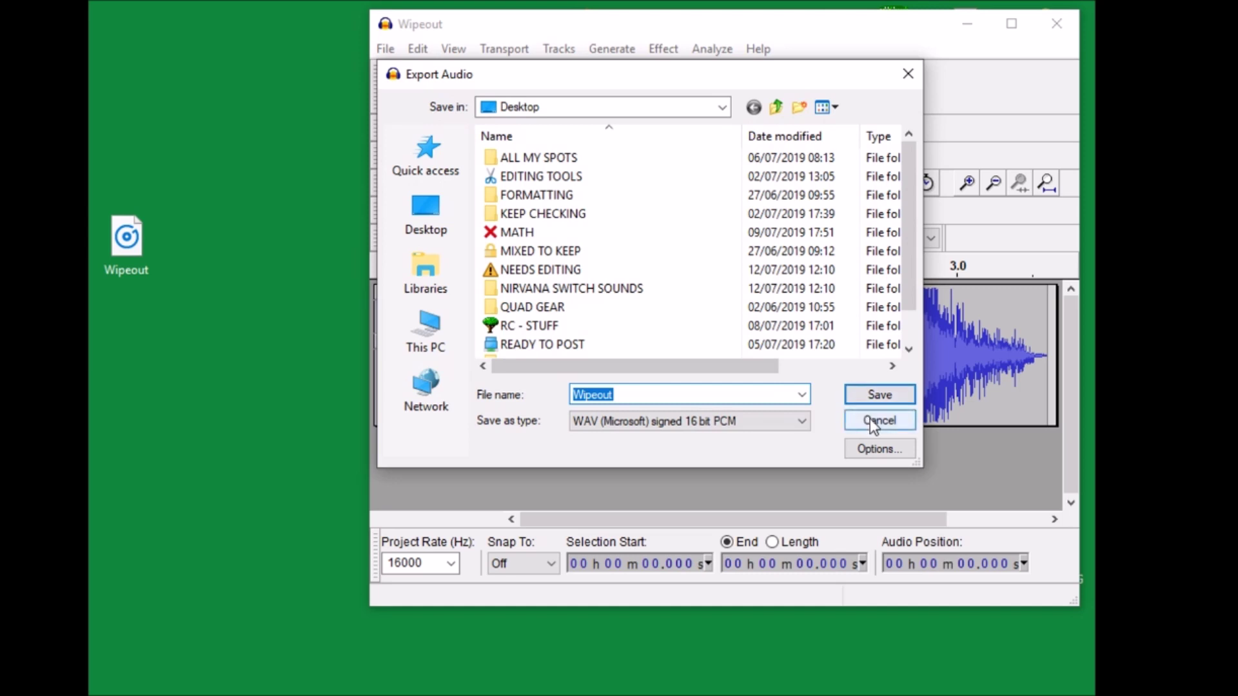
left_click(876, 420)
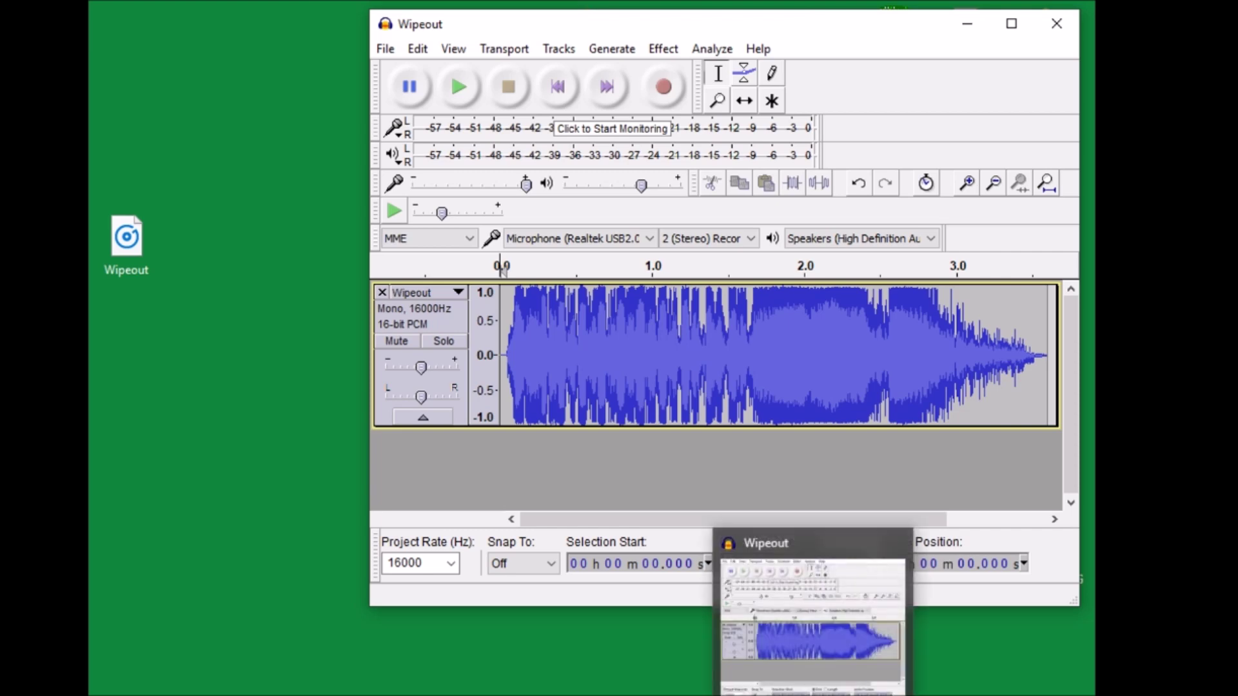
left_click(798, 612)
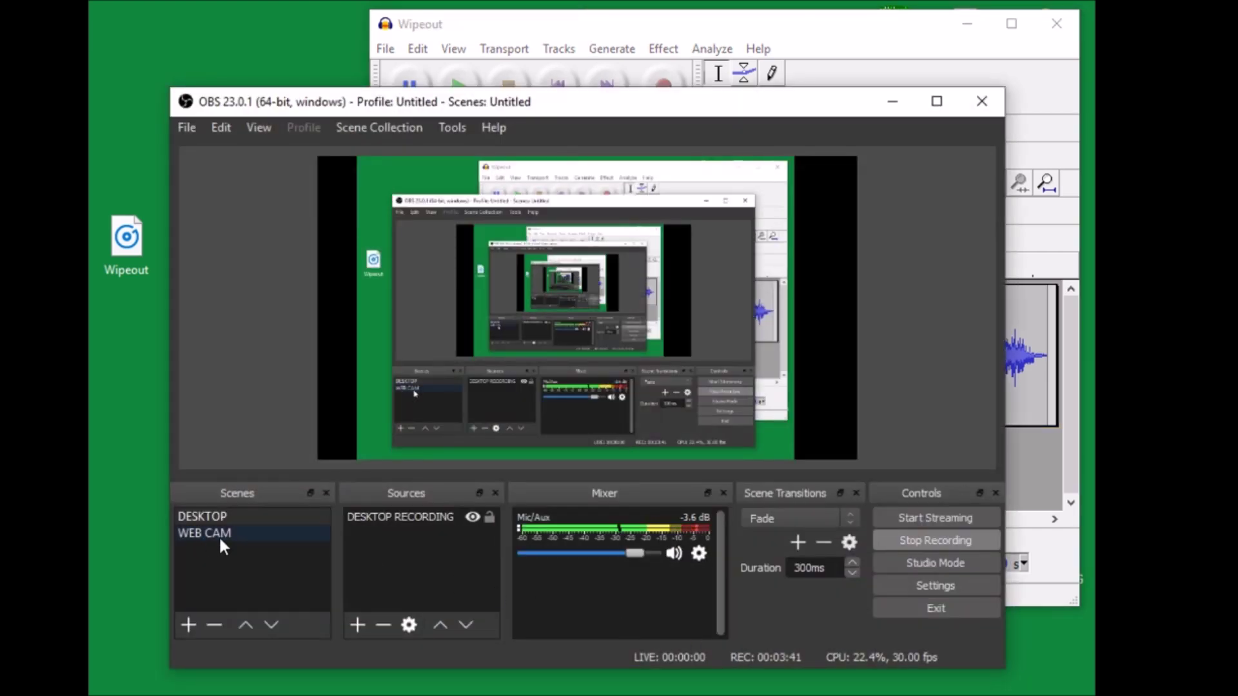
left_click(219, 535)
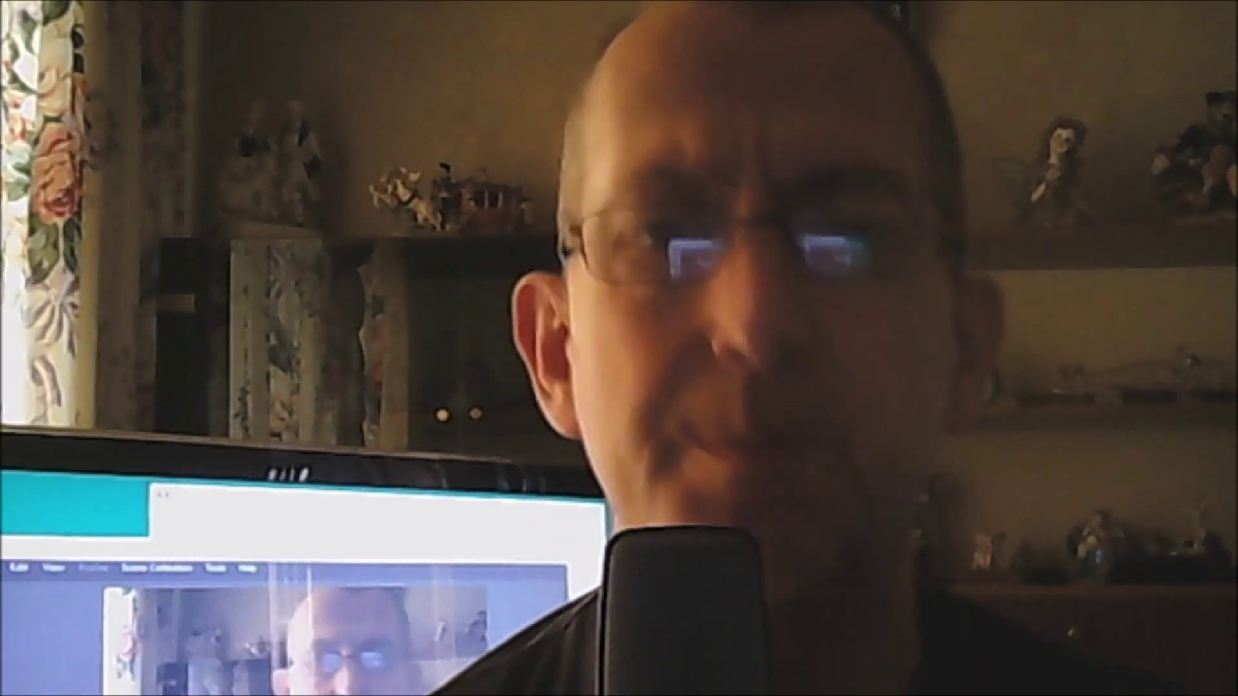
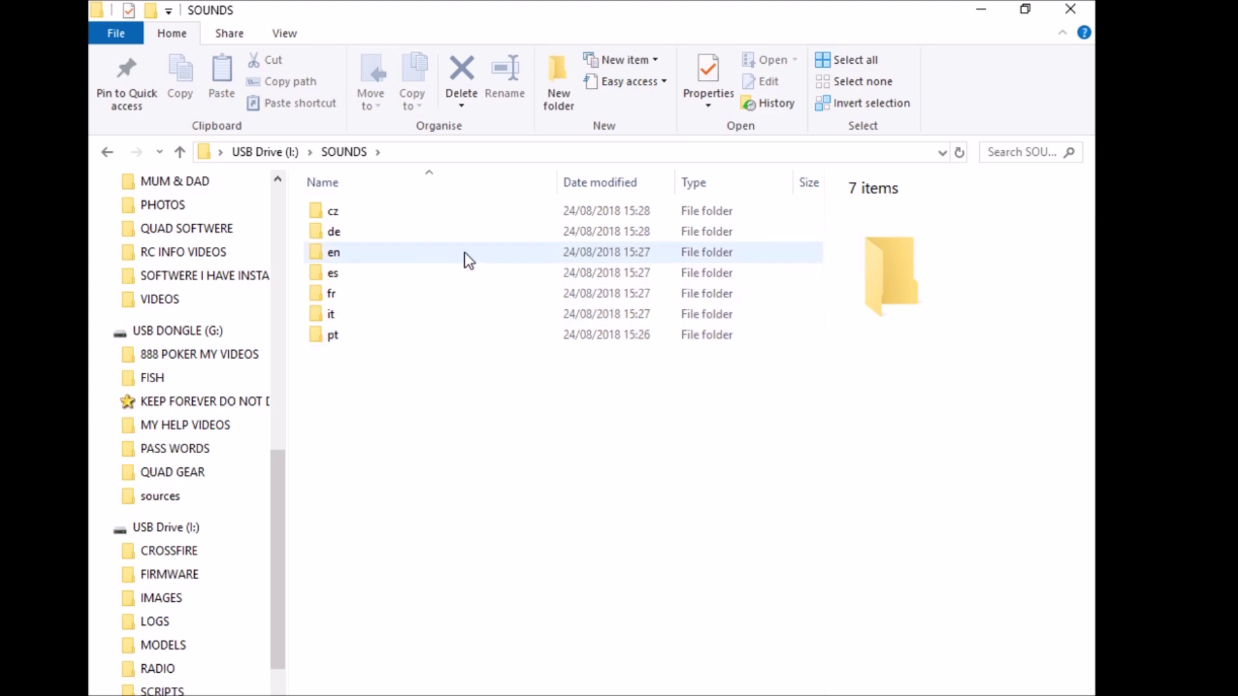
Open the en folder inside SOUNDS on the USB drive and look through its WAV files
mouse_move(469, 253)
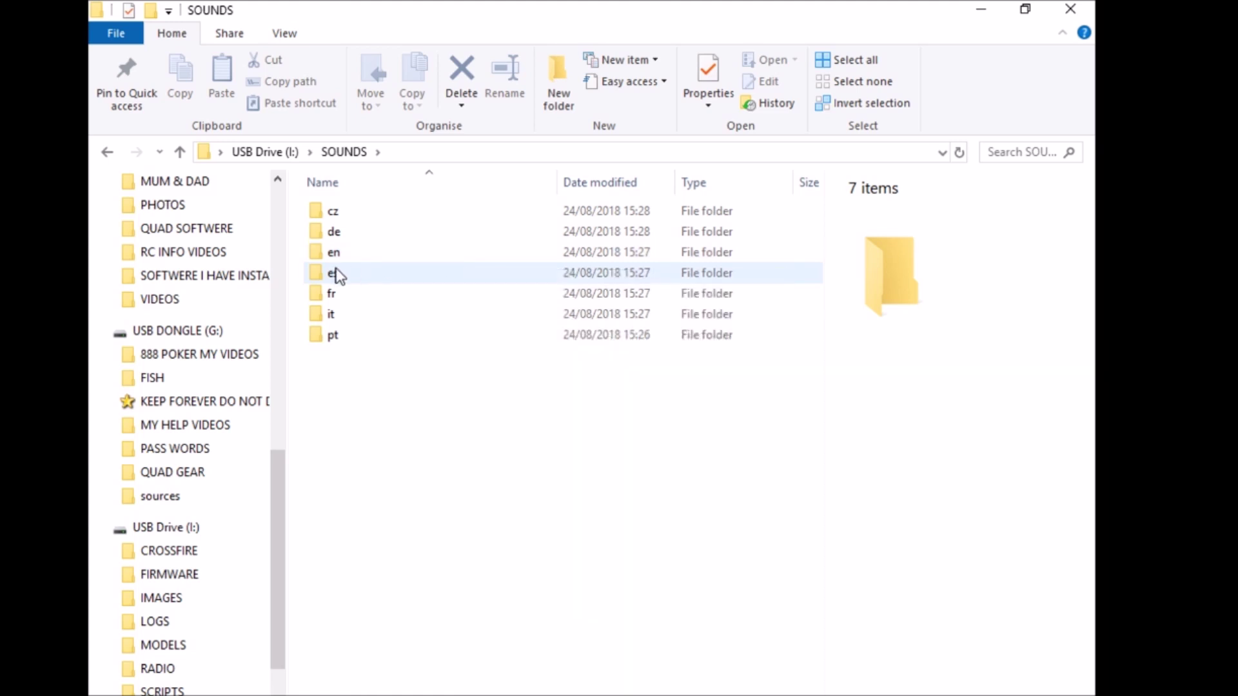
mouse_move(419, 254)
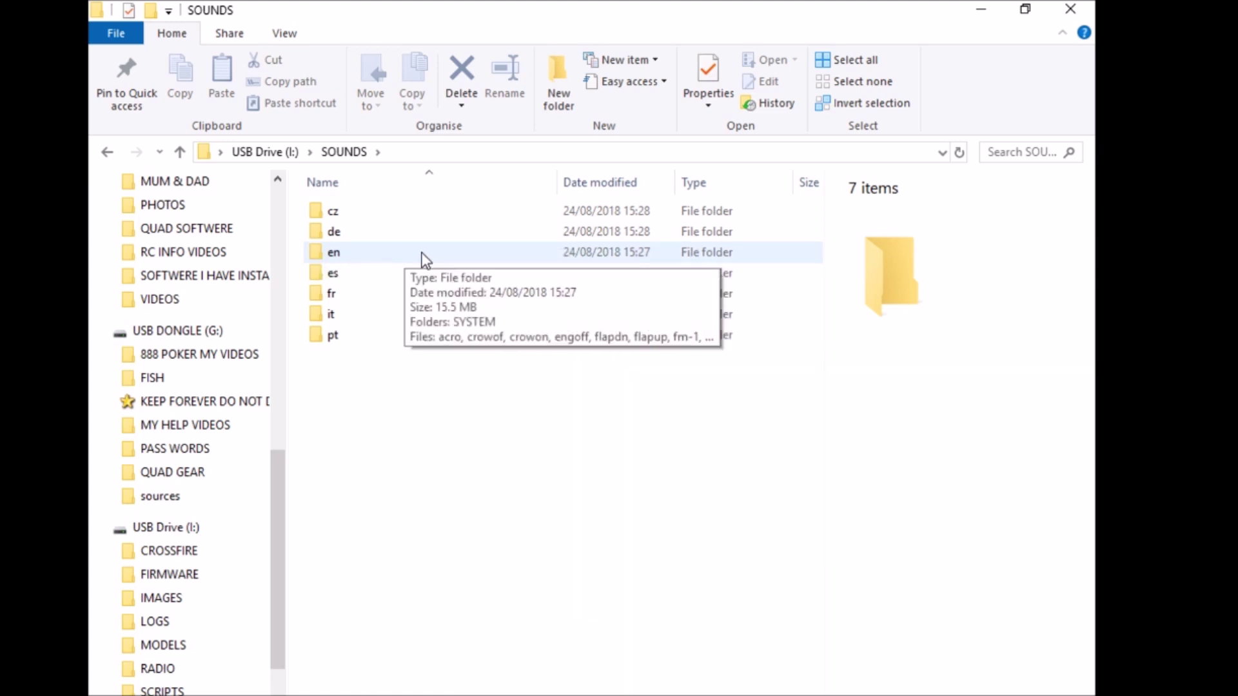
double_click(422, 253)
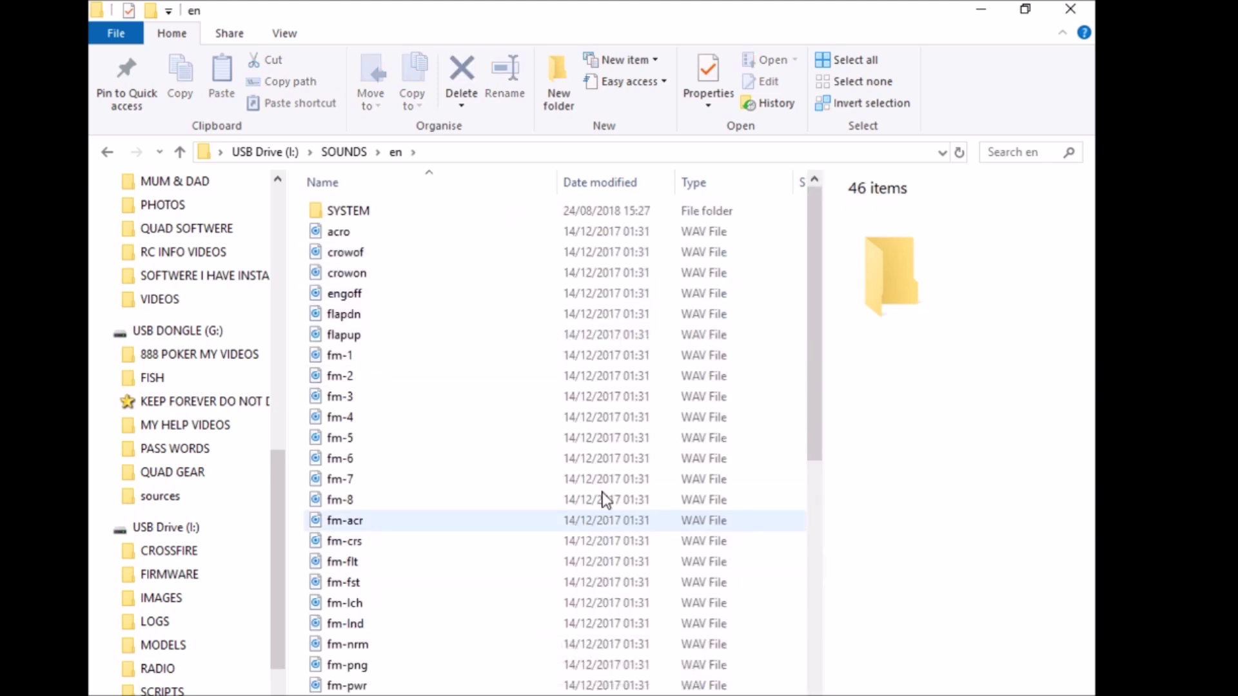
scroll(580, 509, "down", 7)
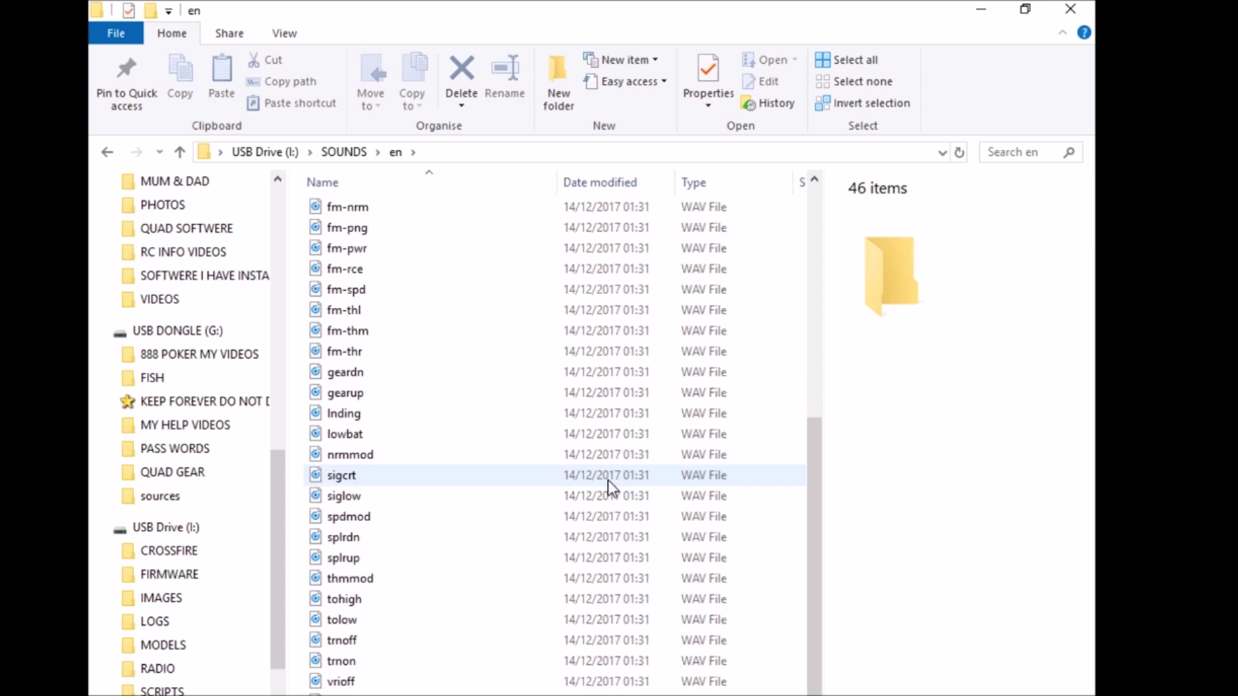
scroll(604, 481, "up", 7)
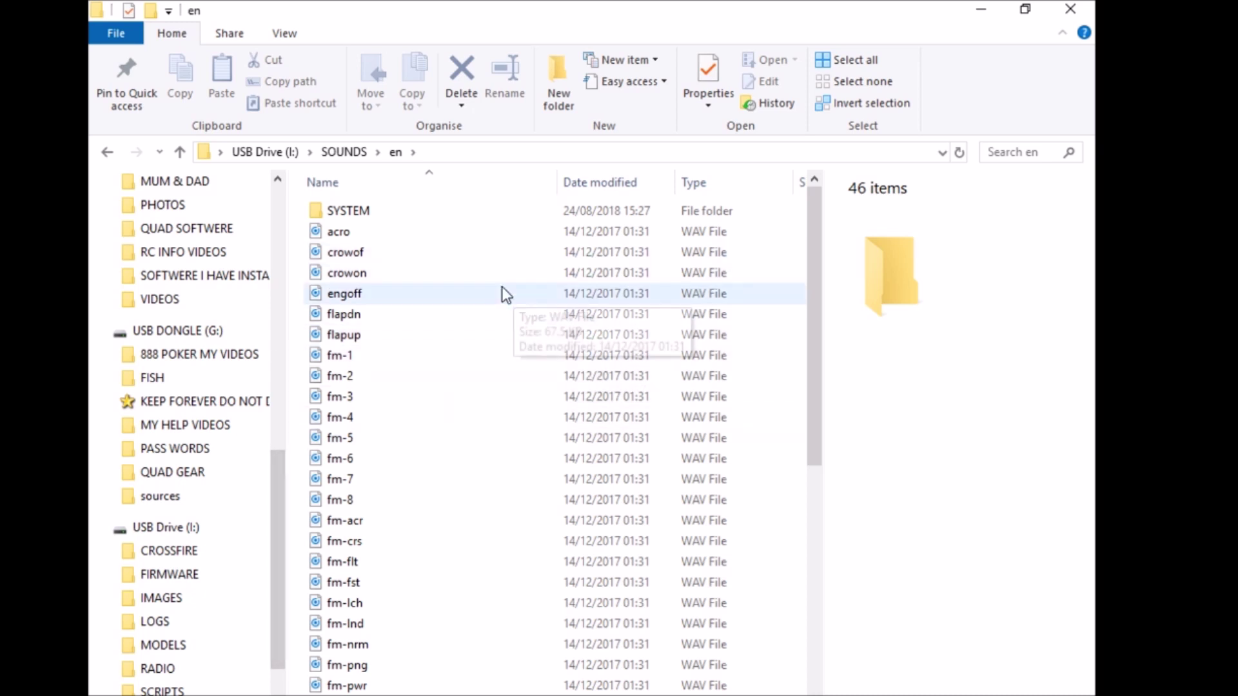
right_click(485, 325)
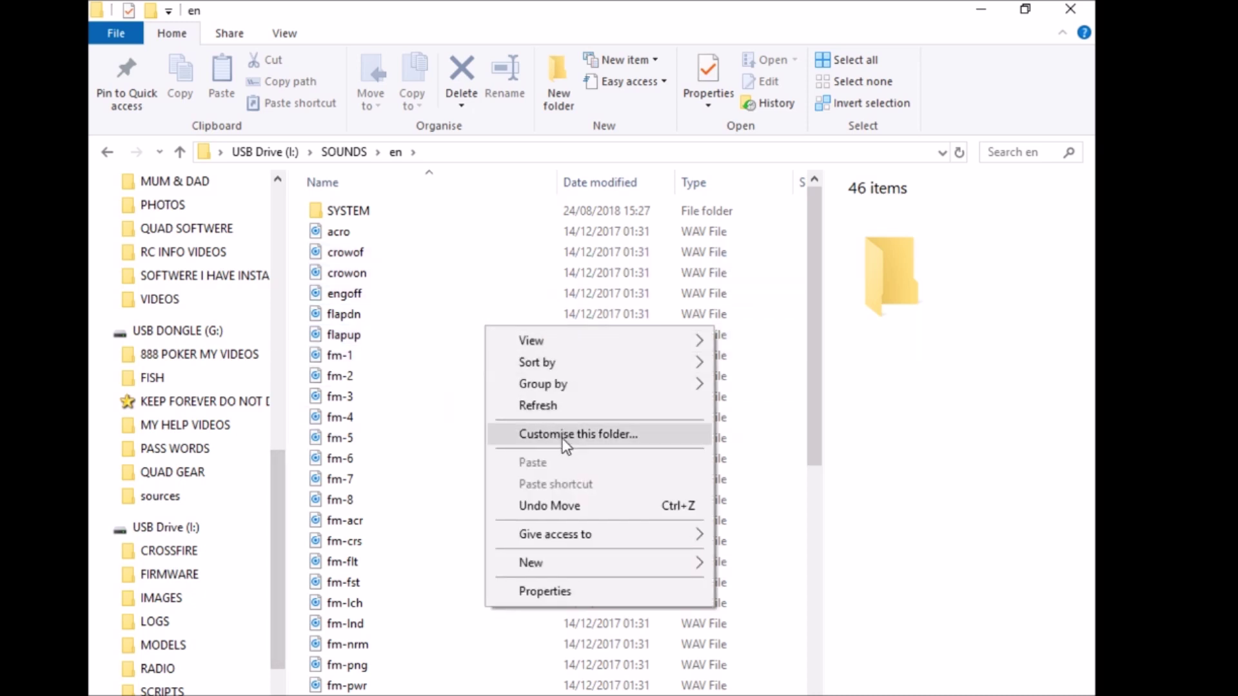
left_click(948, 413)
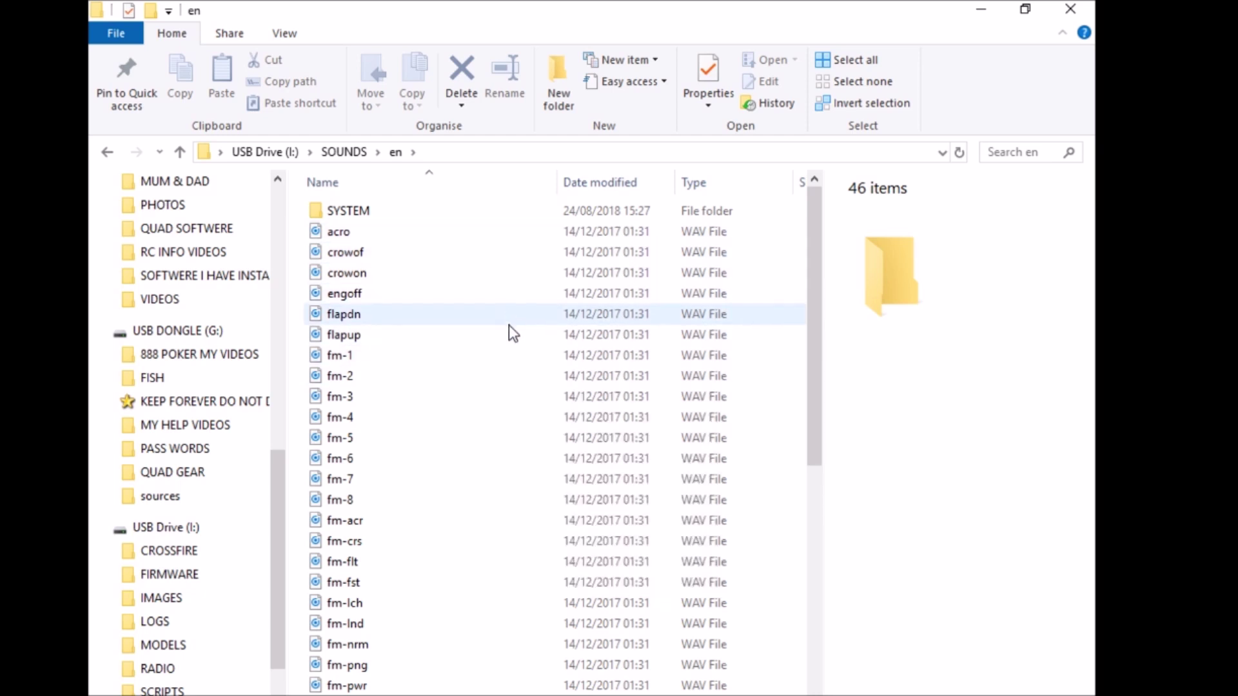
scroll(523, 464, "down", 5)
scroll(520, 475, "down", 2)
scroll(520, 477, "up", 3)
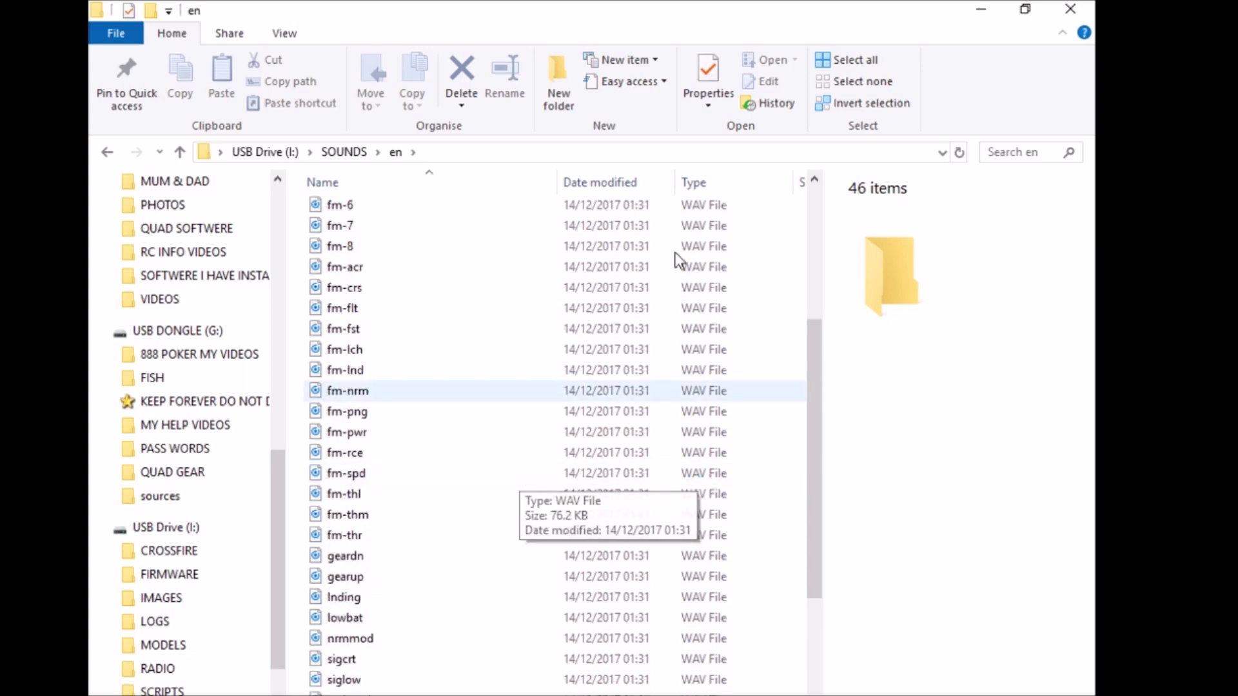
Copy the Wipeout file from the desktop into the SOUNDS > en folder on the USB drive
left_click(985, 15)
left_click(127, 245)
right_click(126, 247)
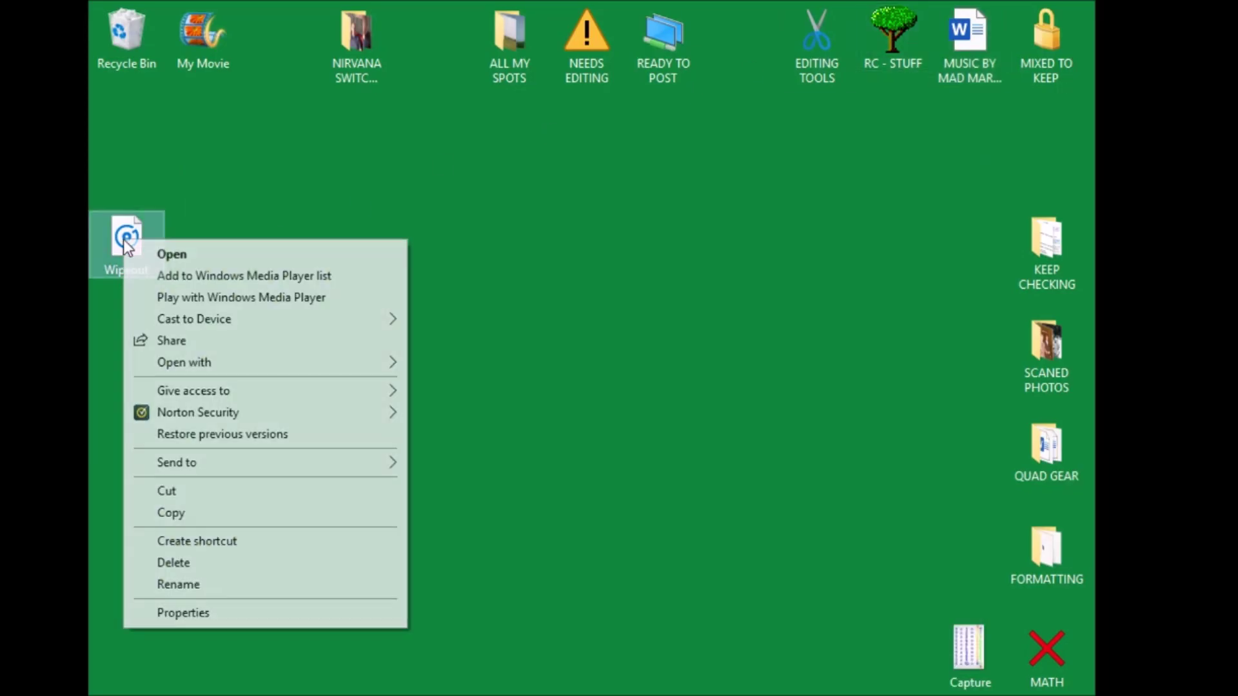
left_click(317, 514)
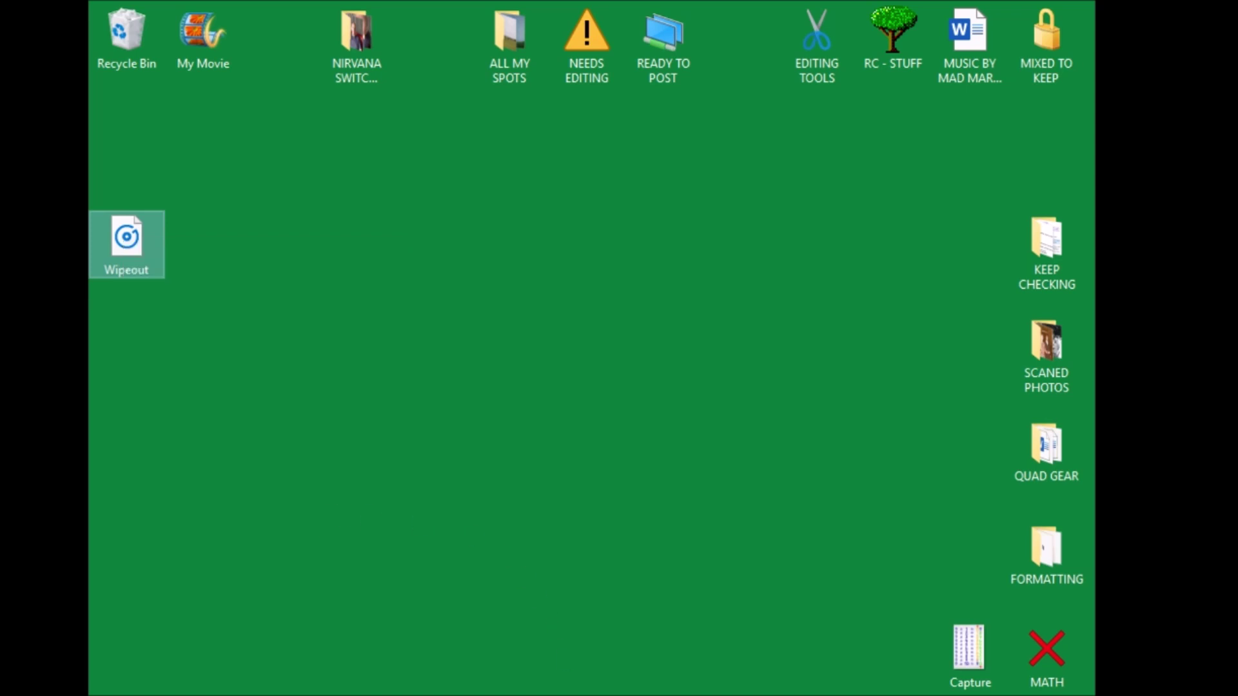
key("alt+Tab")
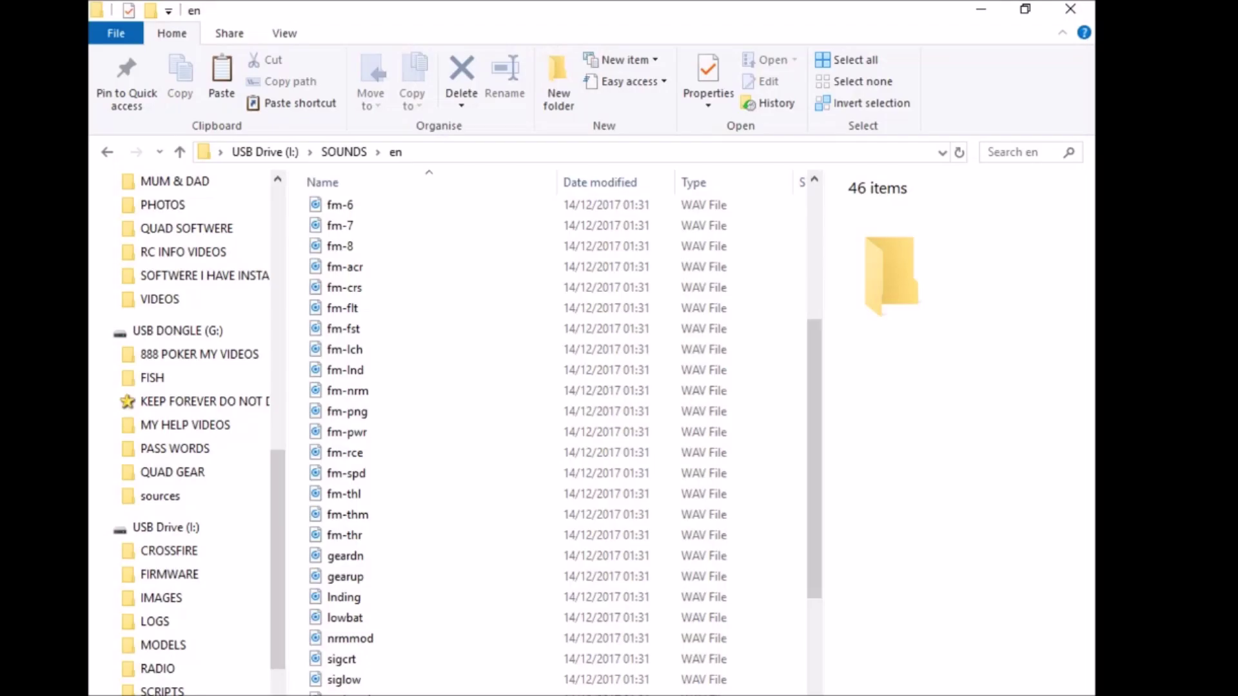
right_click(451, 333)
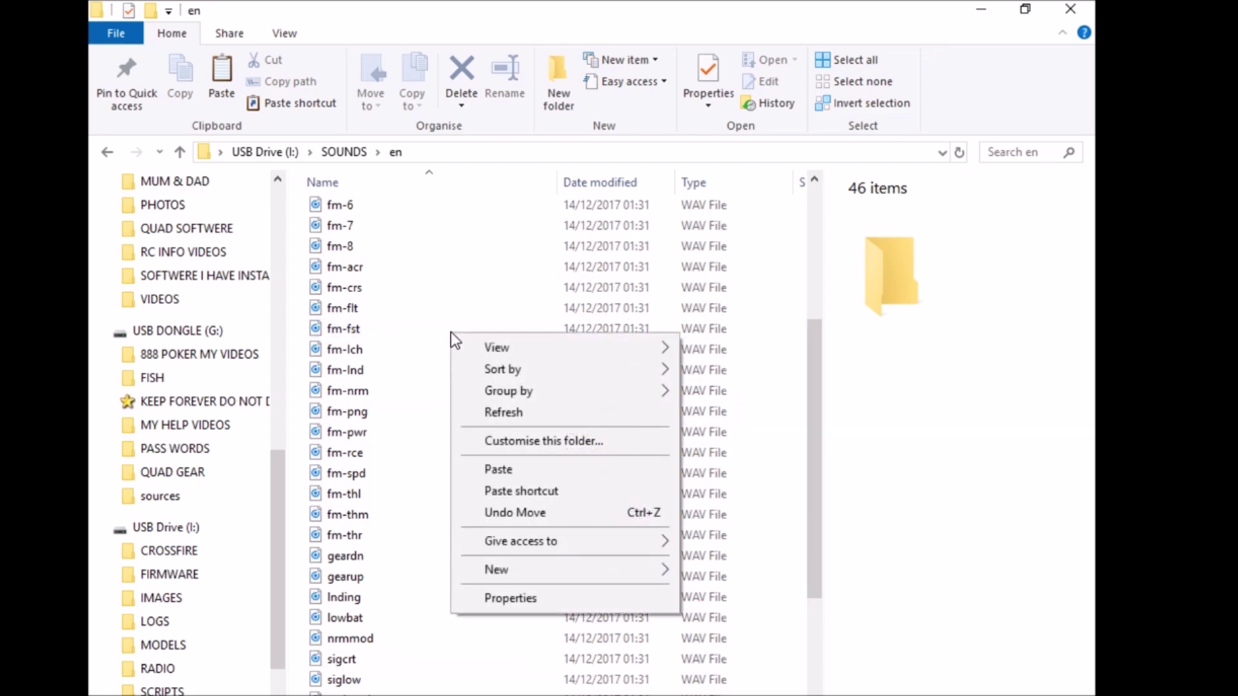
left_click(549, 470)
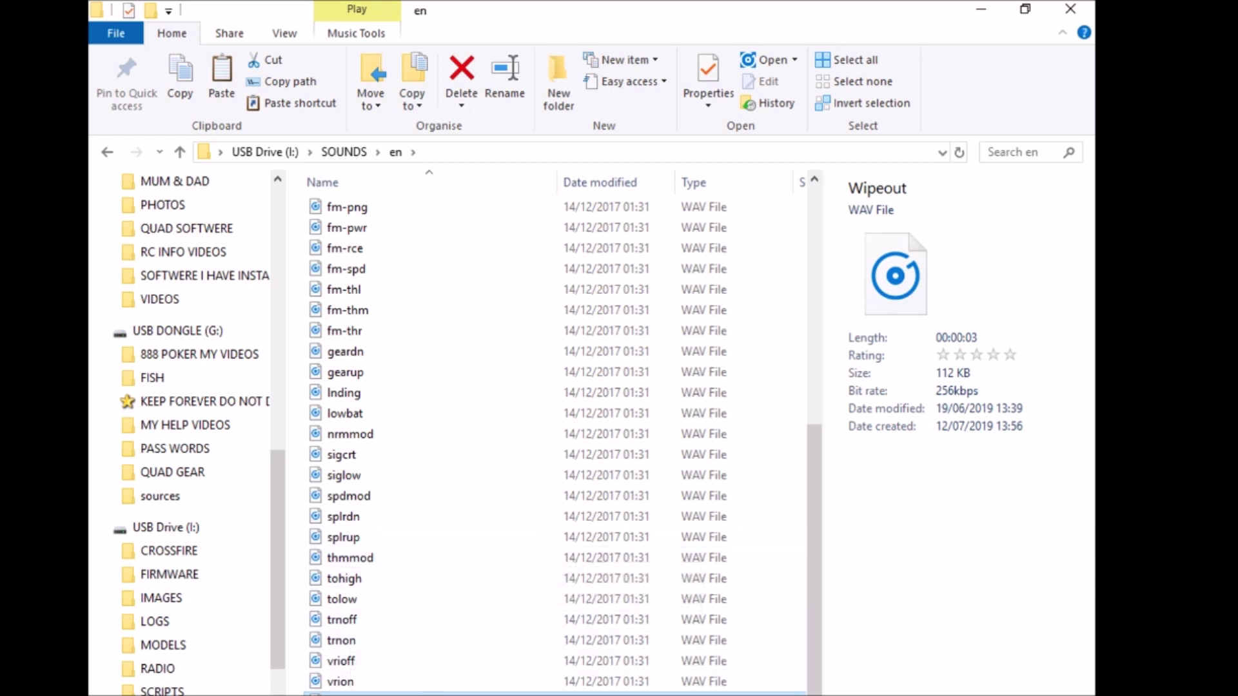
Permanently delete the Wipeout WAV file from the SOUNDS > en folder on the USB drive
right_click(429, 691)
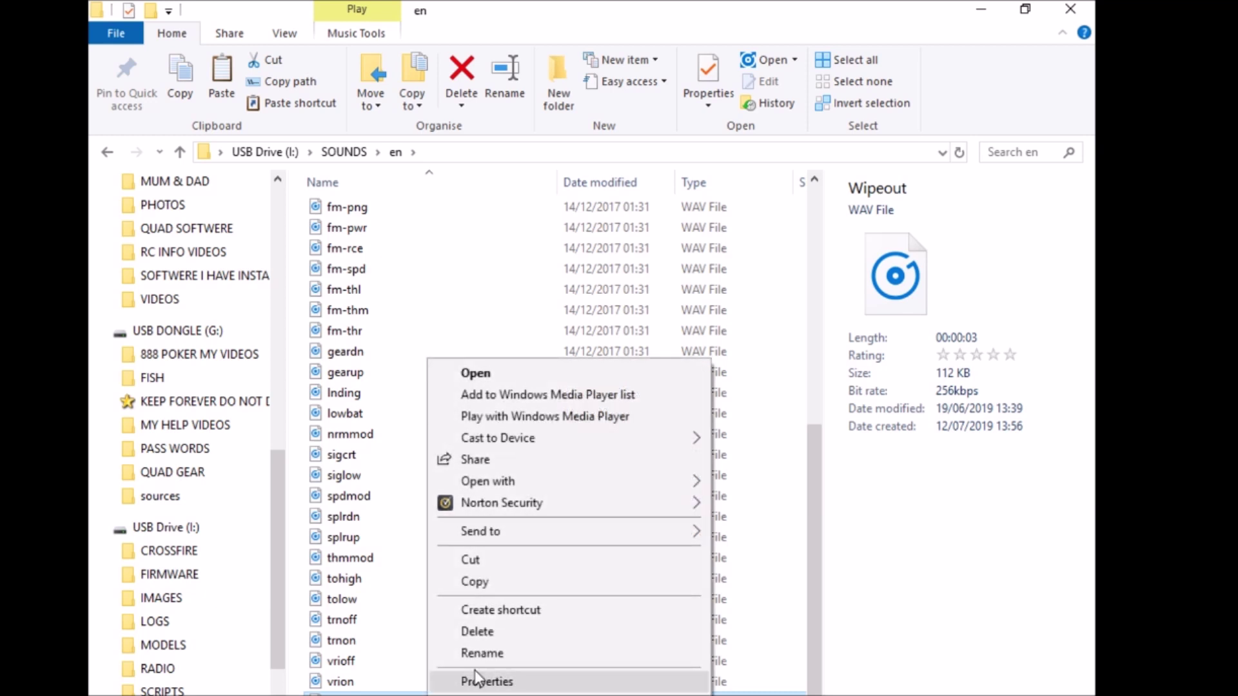
left_click(510, 627)
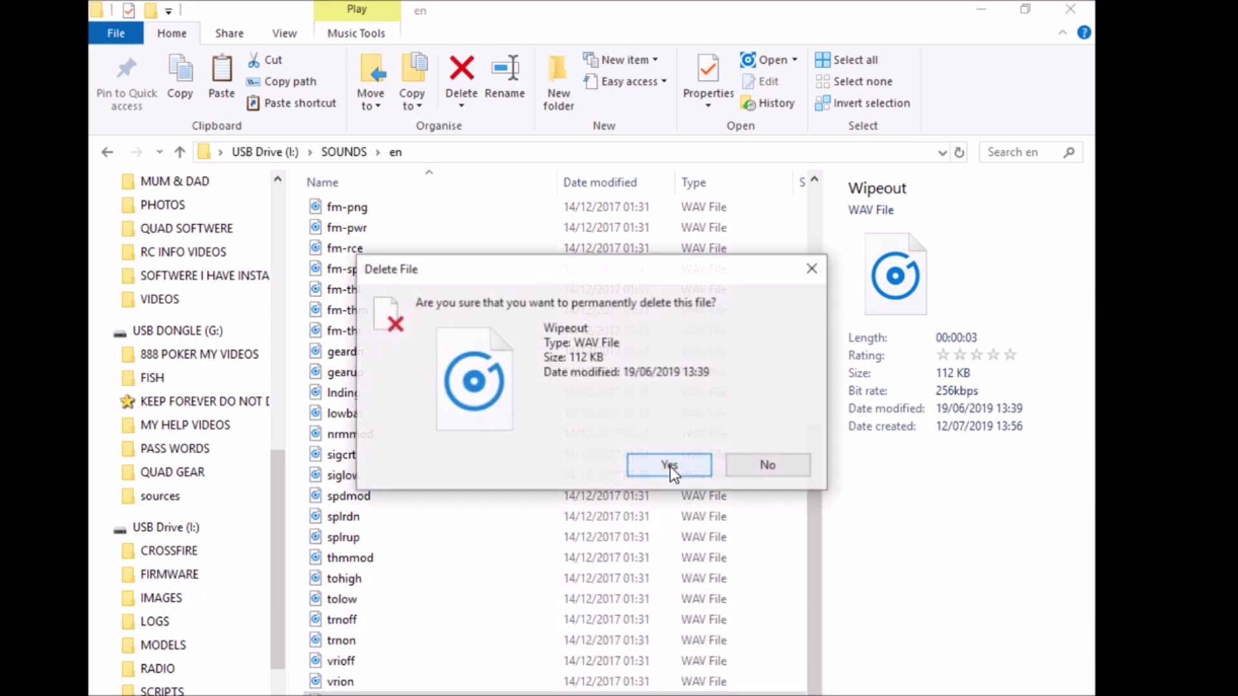
left_click(671, 466)
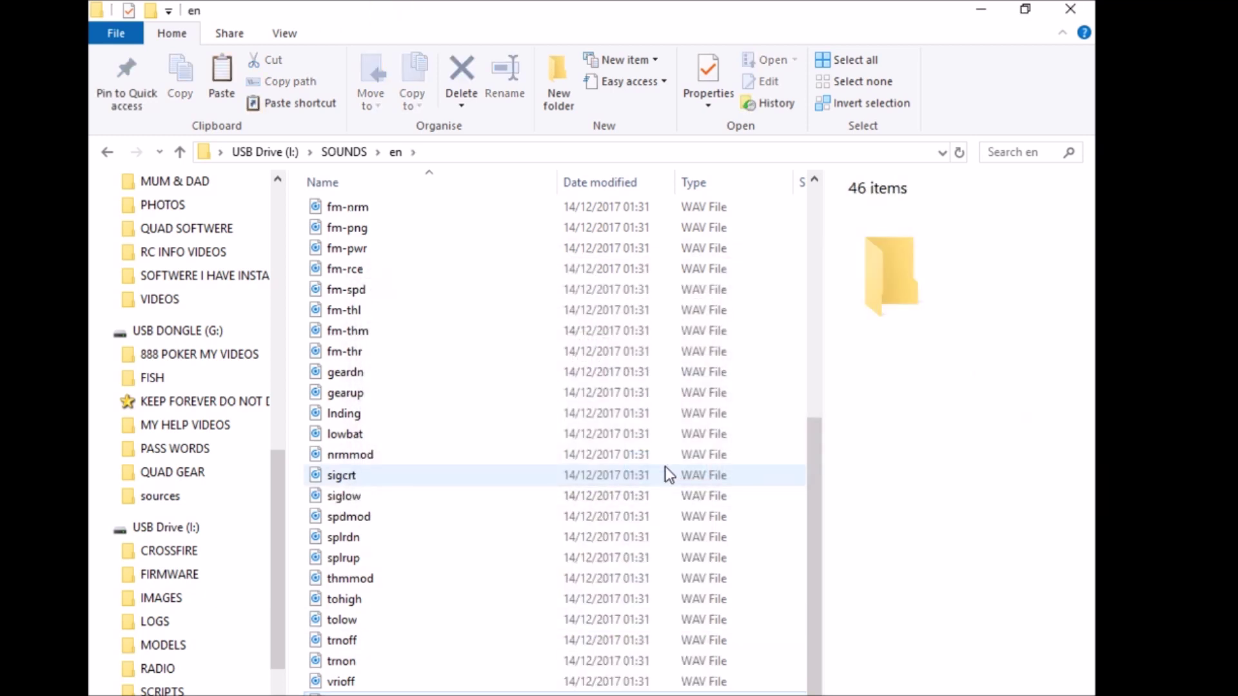
Open the SYSTEM folder inside en and look through its WAV files for the hello sound
scroll(591, 449, "up", 7)
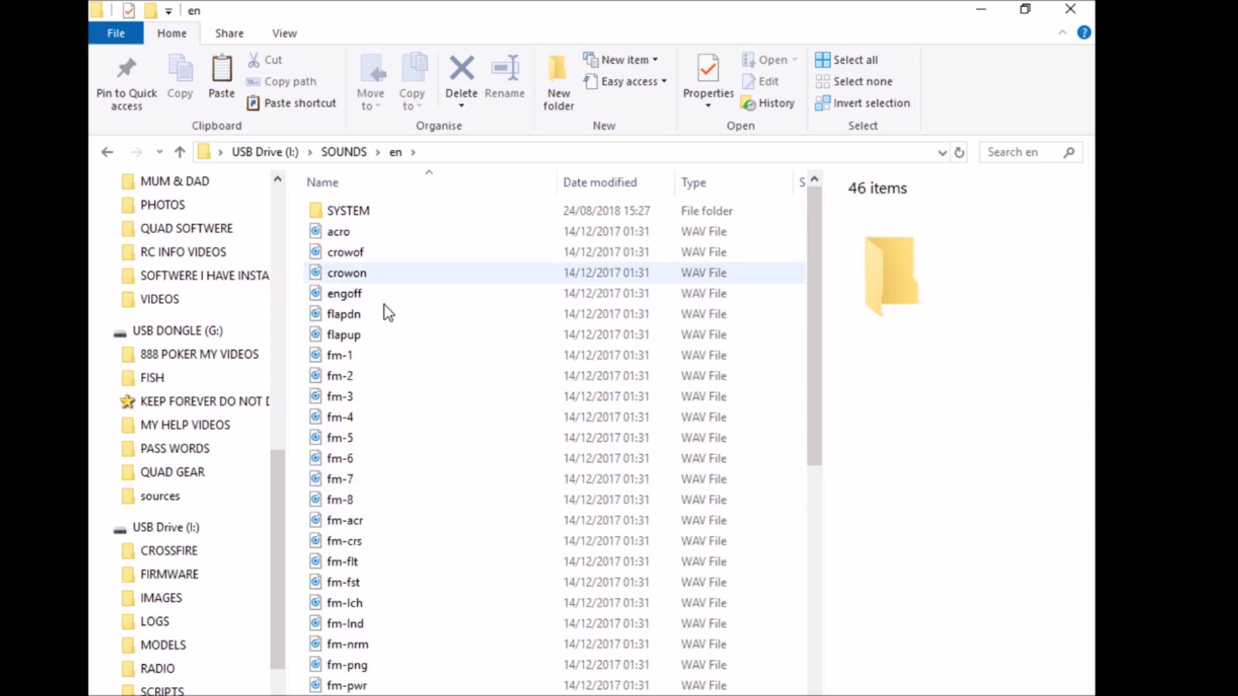
double_click(441, 214)
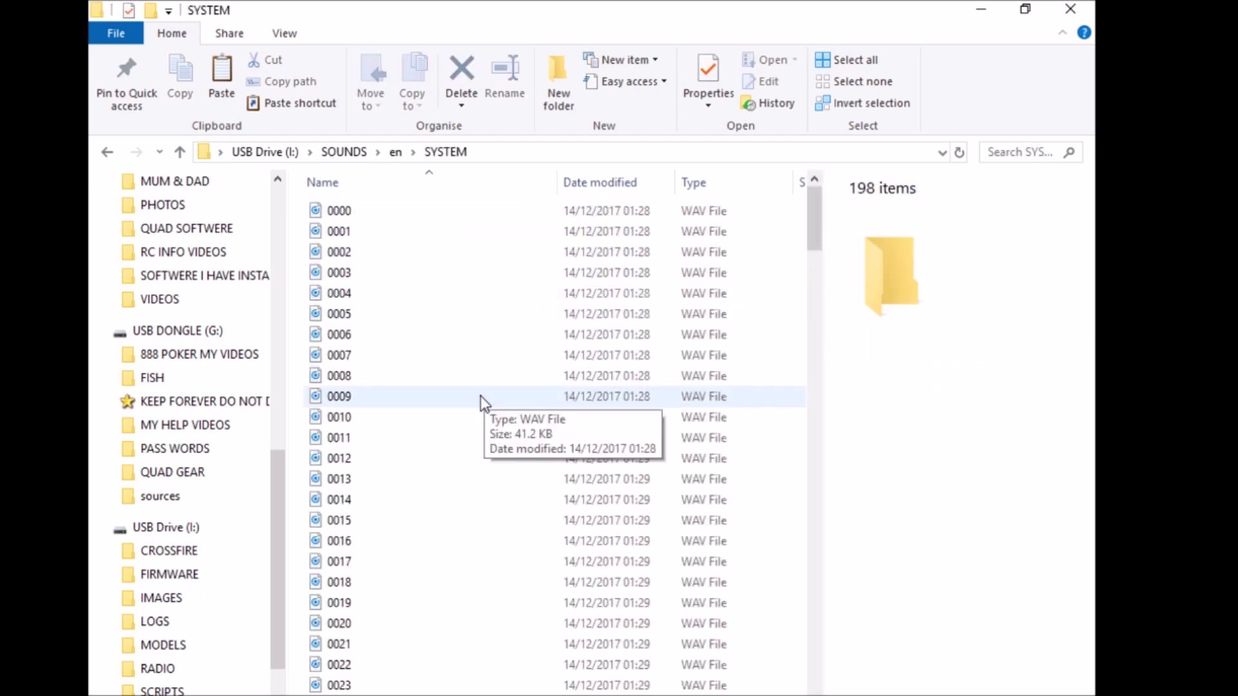
scroll(490, 398, "down", 5)
scroll(564, 355, "down", 13)
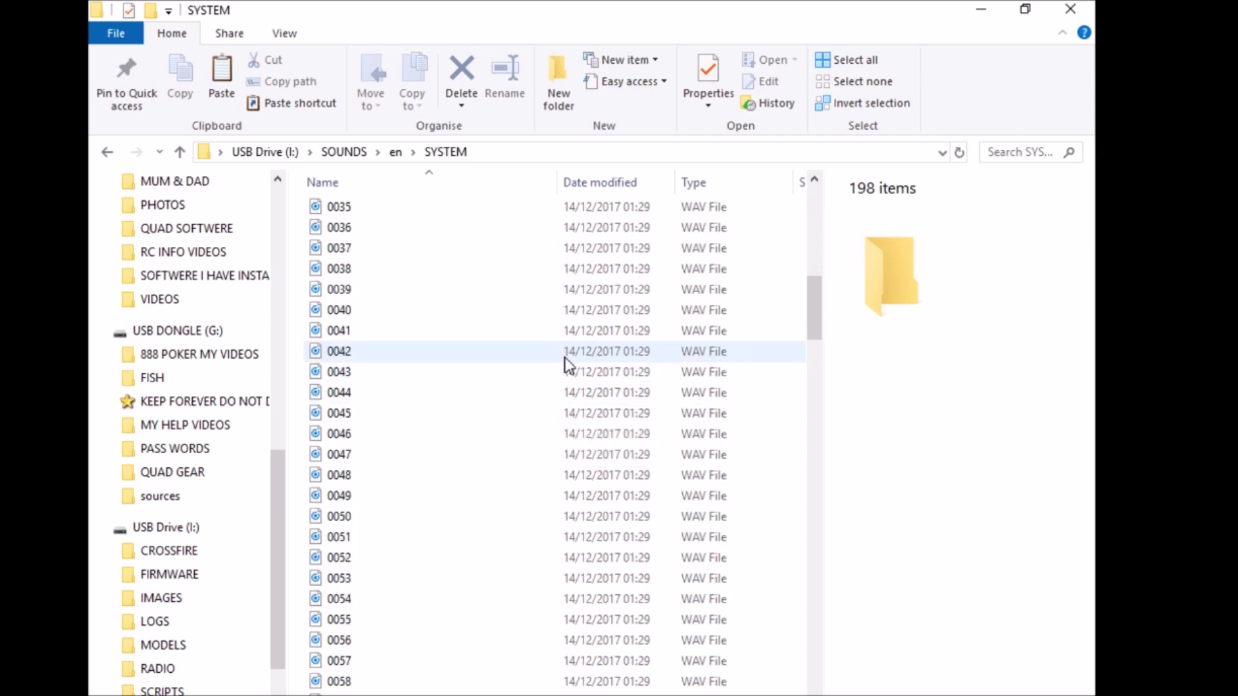
scroll(565, 359, "down", 12)
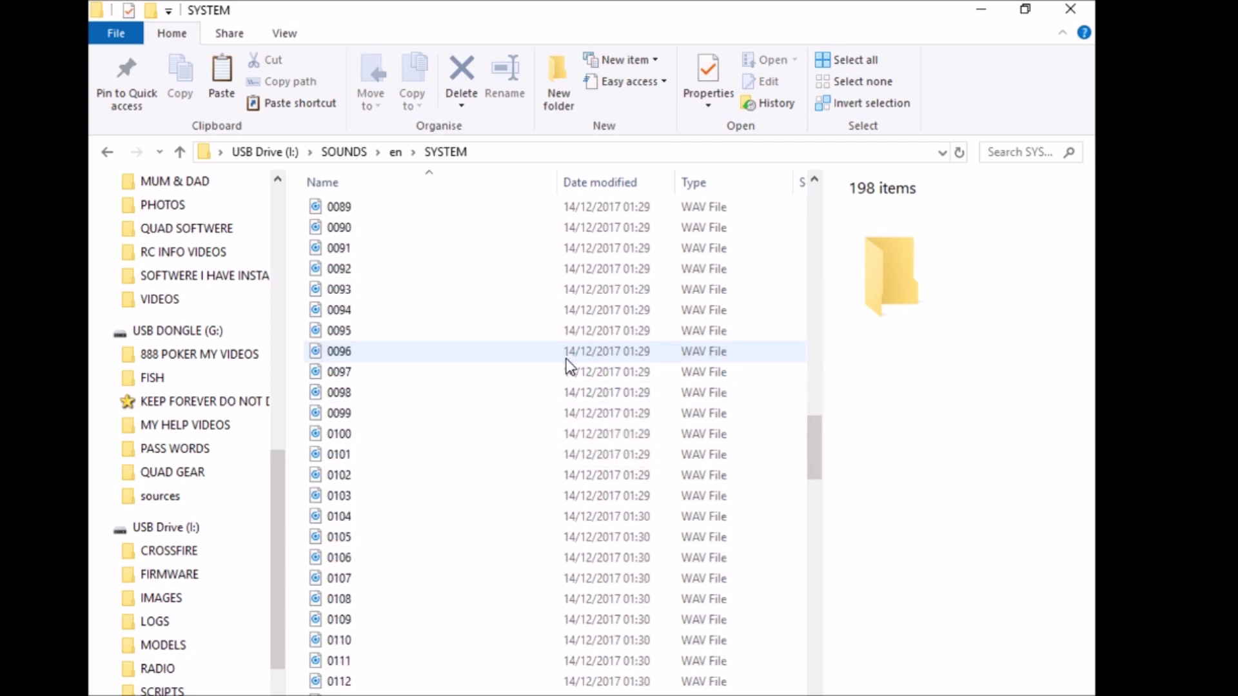
scroll(569, 352, "down", 10)
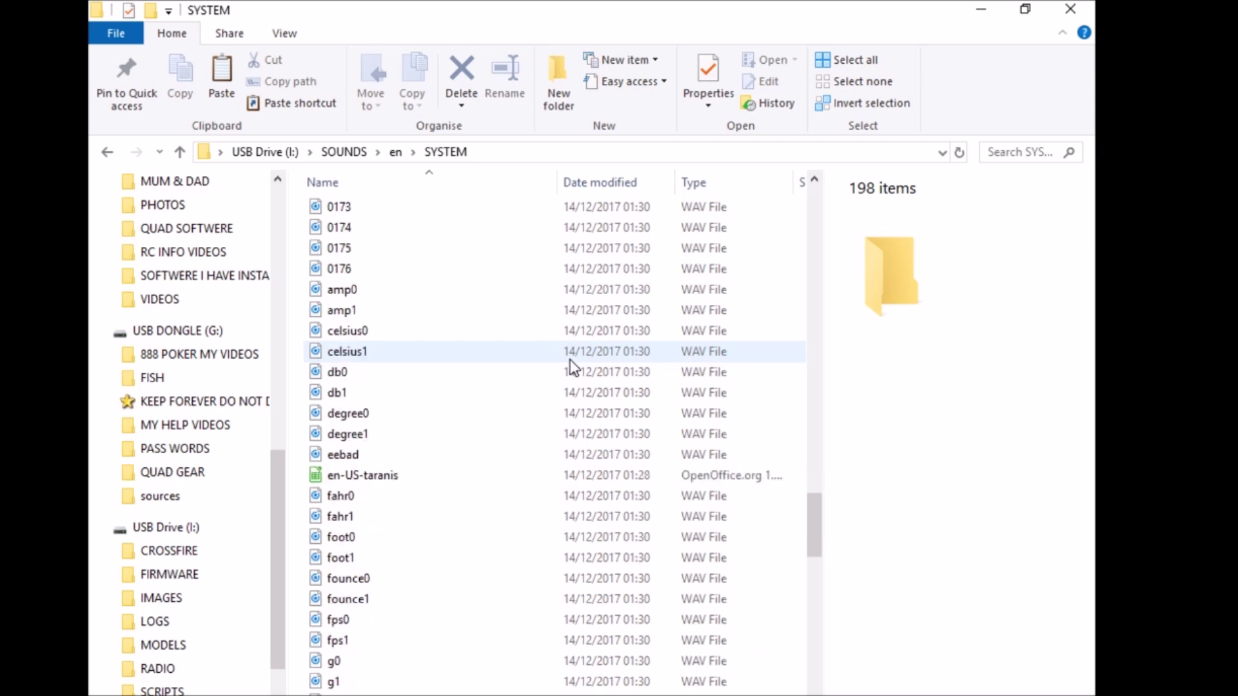
scroll(570, 359, "down", 4)
scroll(570, 358, "down", 1)
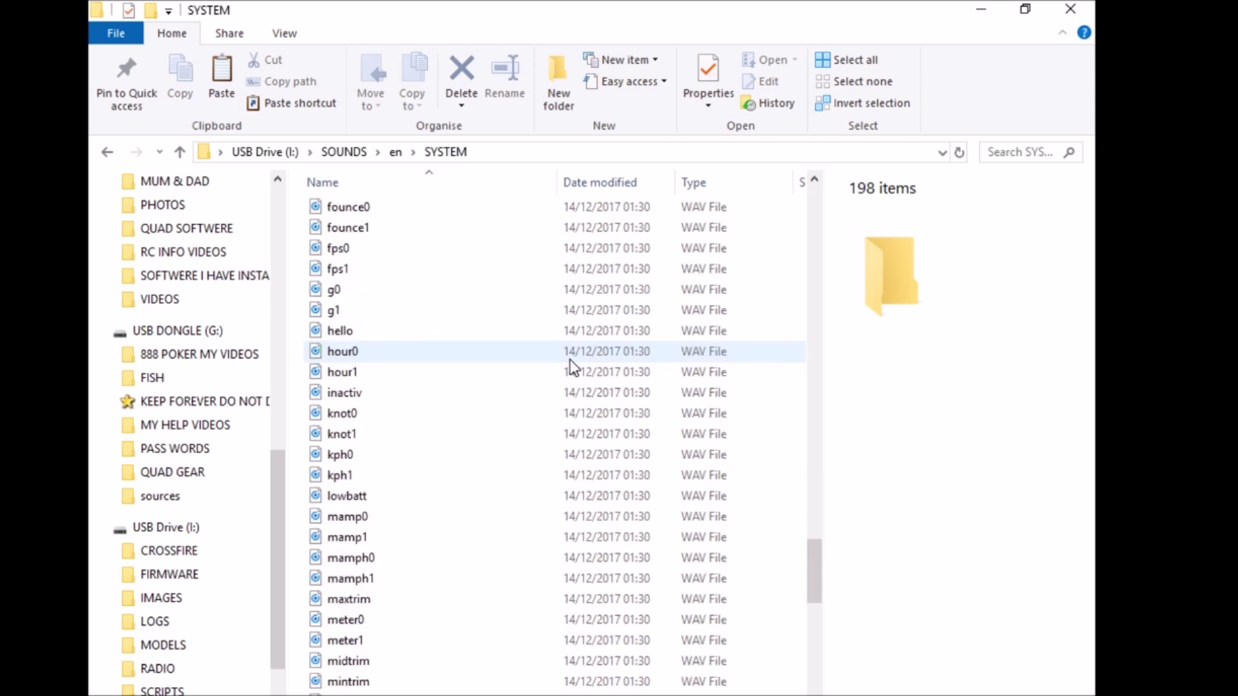
scroll(571, 359, "down", 1)
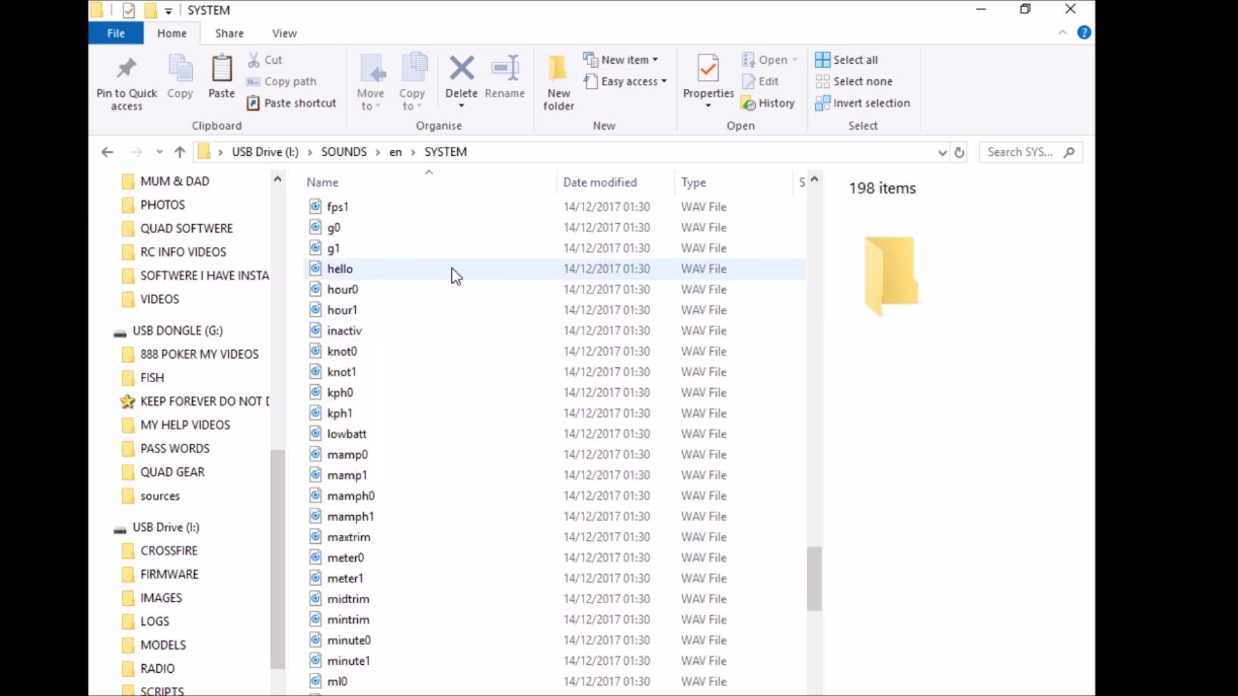
Open the hello WAV file in Groove Music to listen to it, and close the player
mouse_move(463, 274)
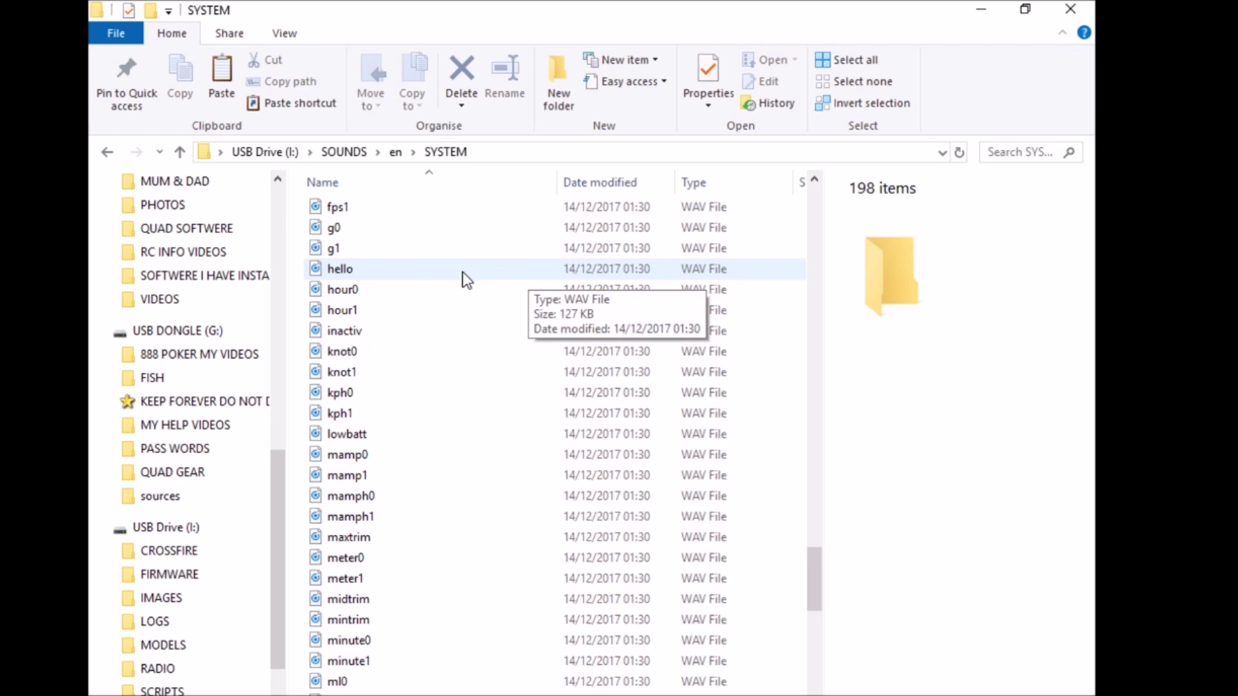
double_click(521, 270)
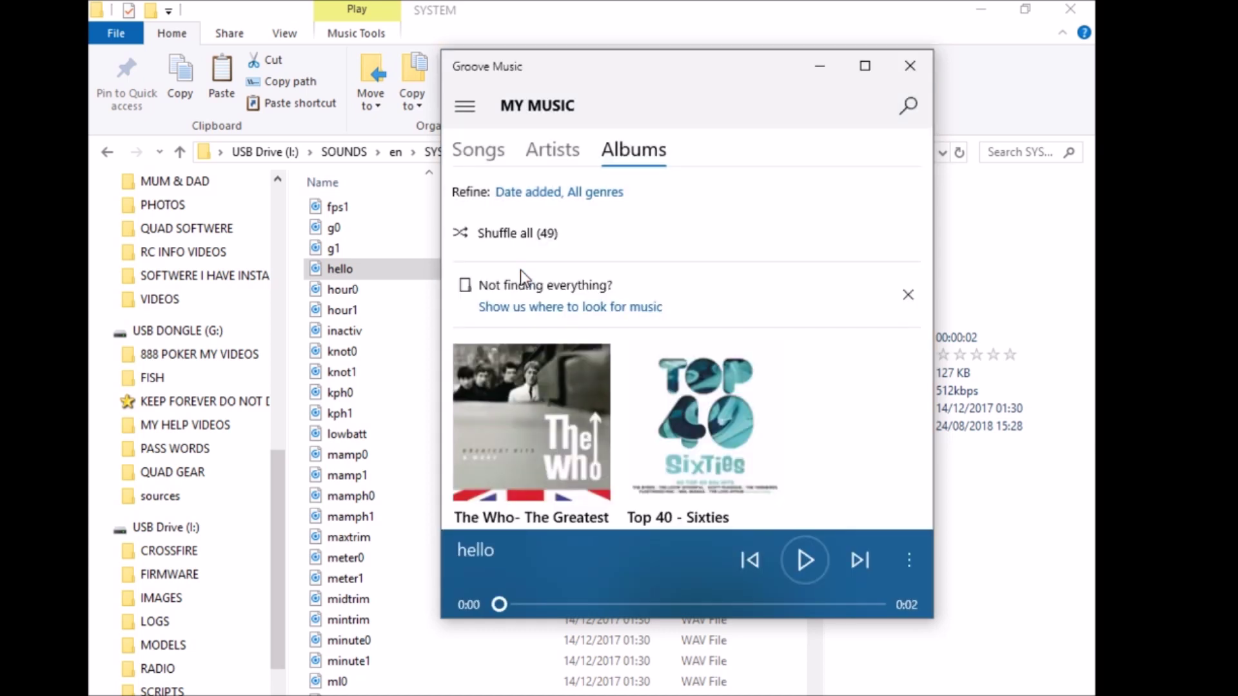
left_click(911, 67)
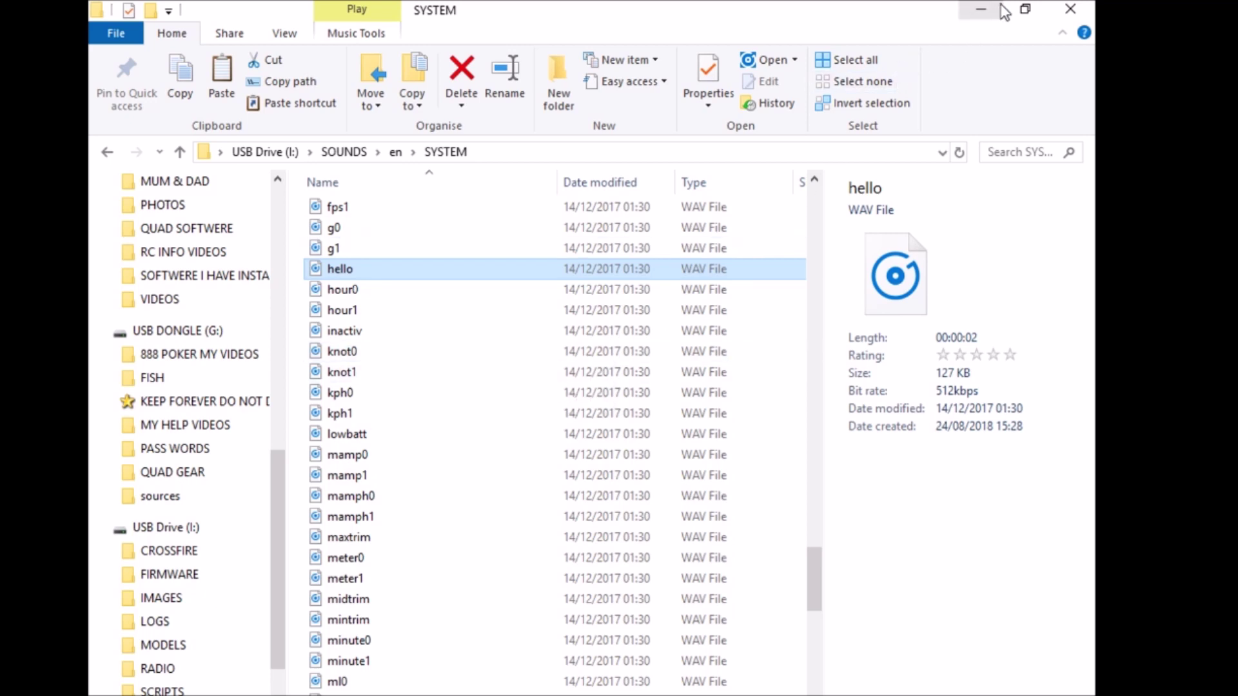
Reduce the SYSTEM folder window to view the desktop's Wipeout file alongside hello, select Wipeout, and maximize the window again
left_click(1025, 10)
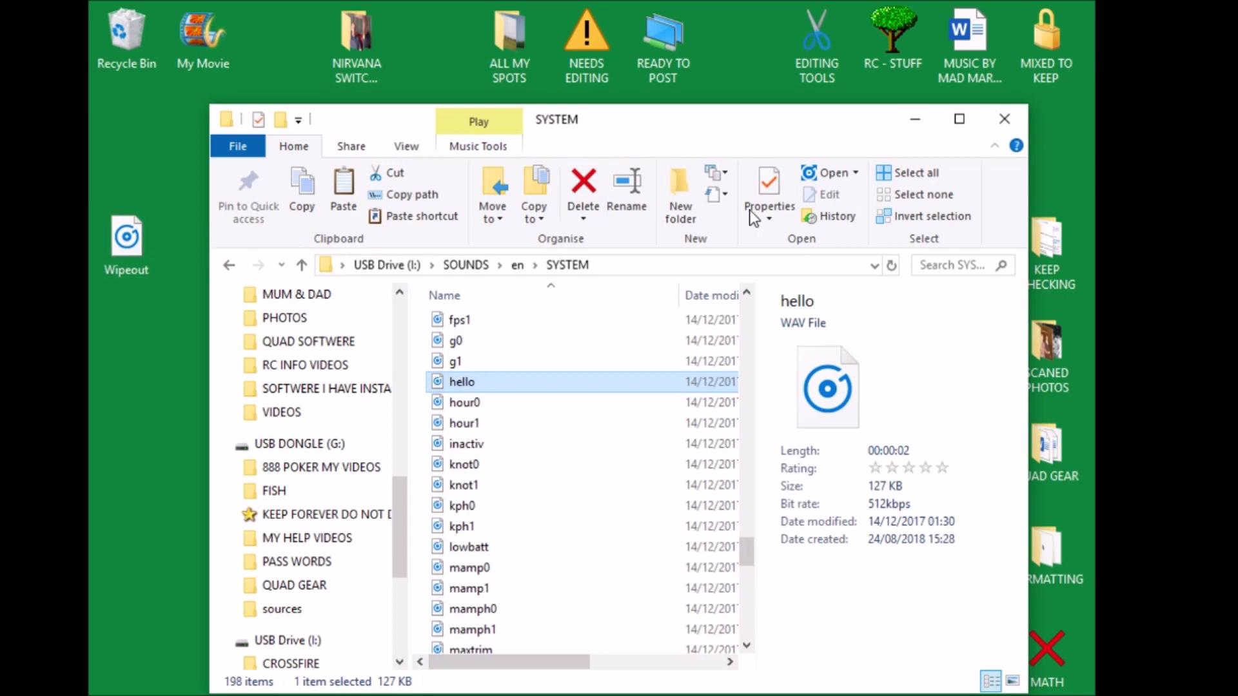
left_click(959, 121)
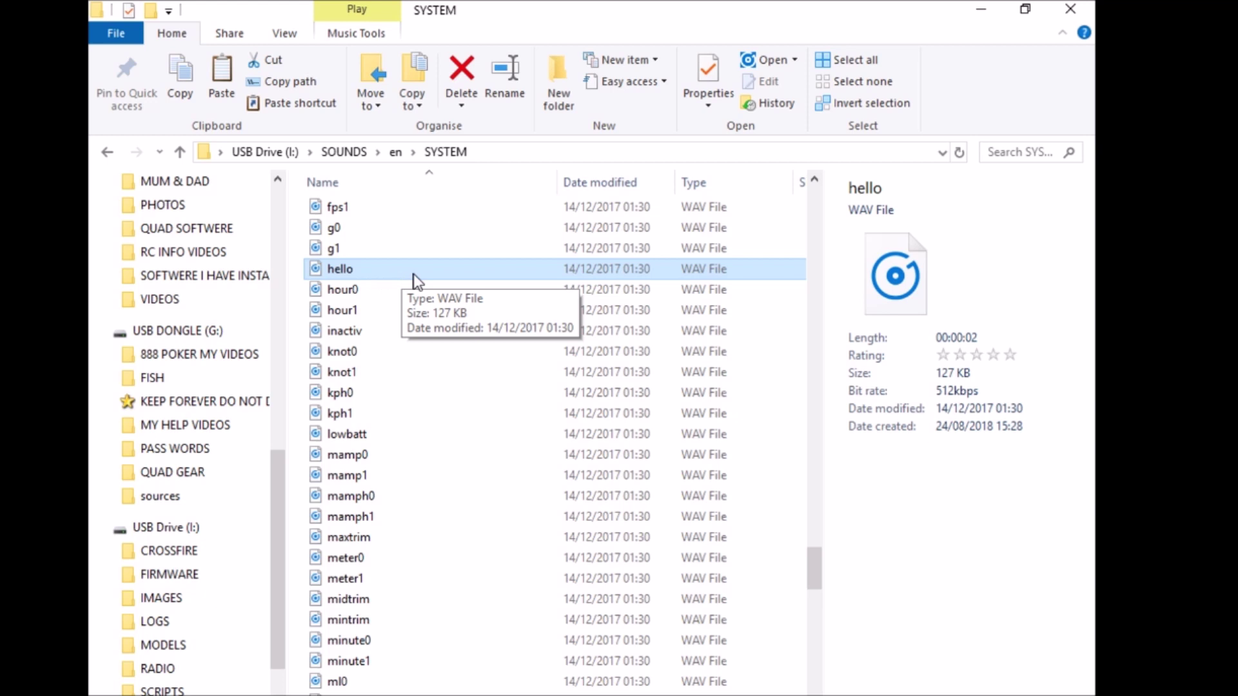
left_click(1023, 11)
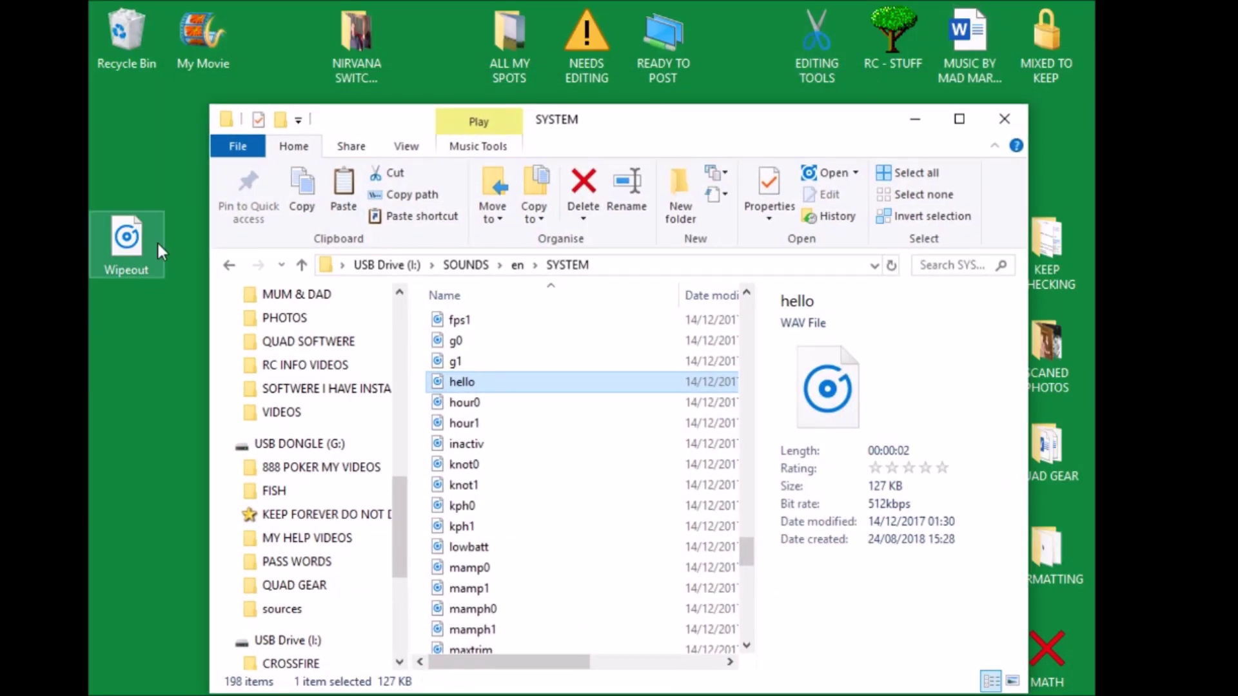
left_click(136, 260)
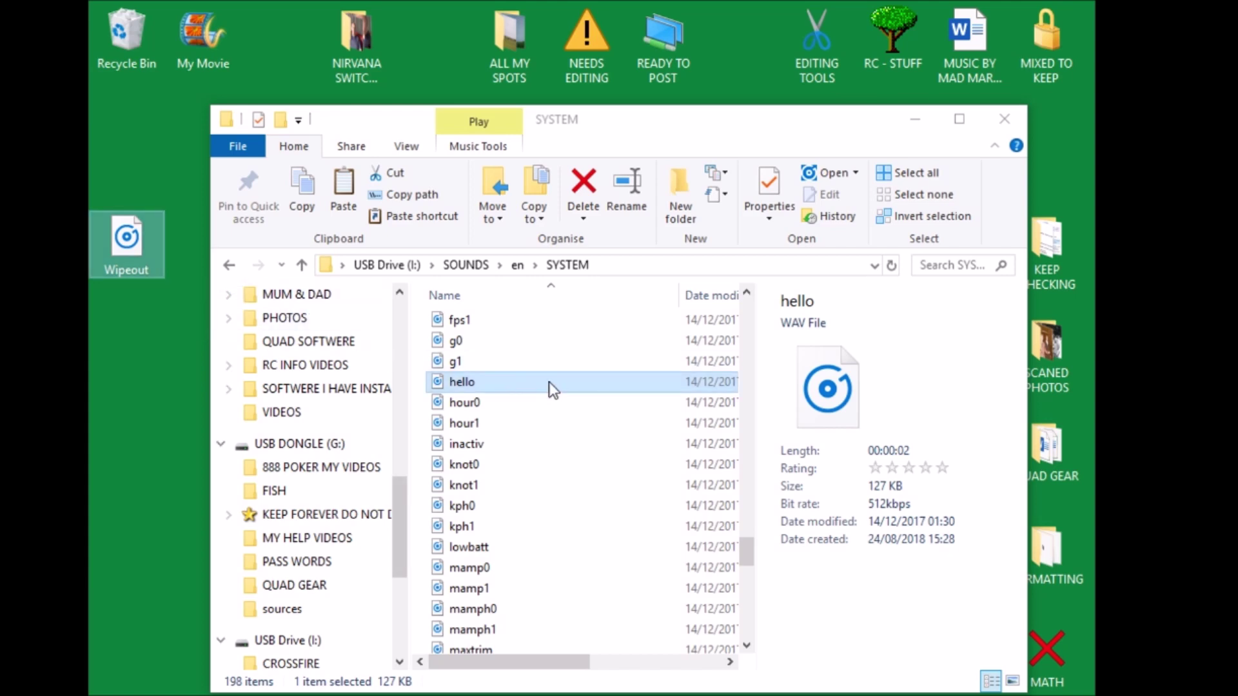
left_click(961, 120)
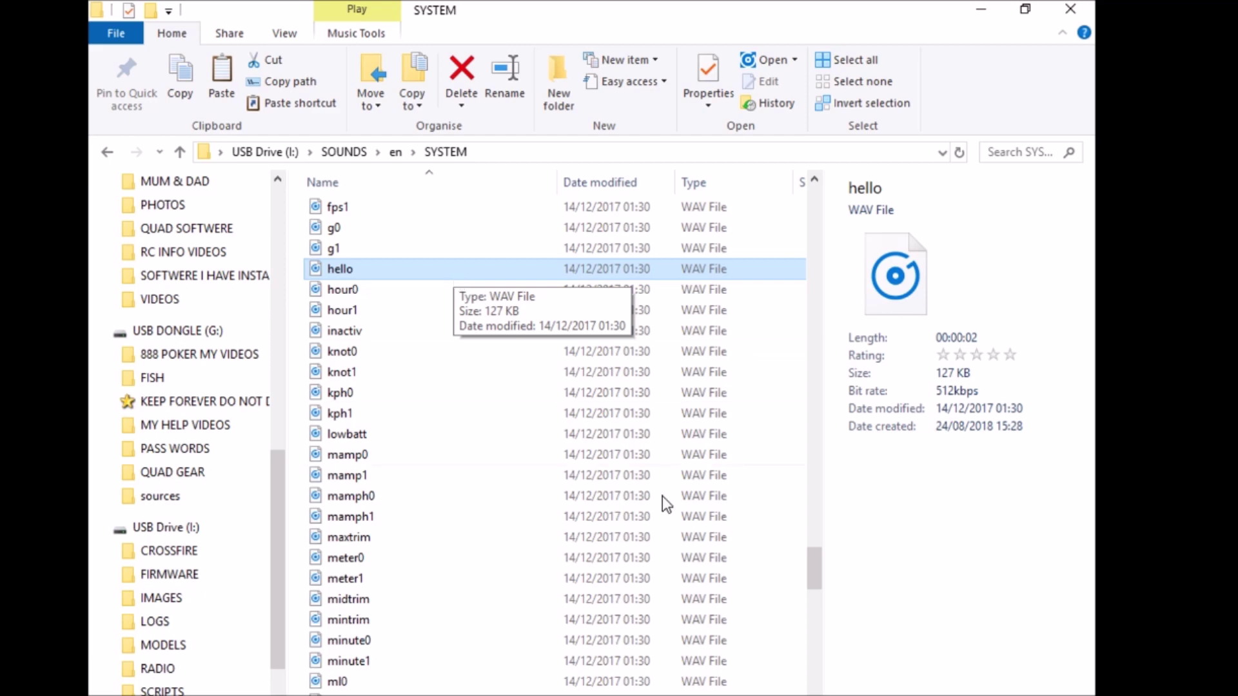
key("alt+Tab")
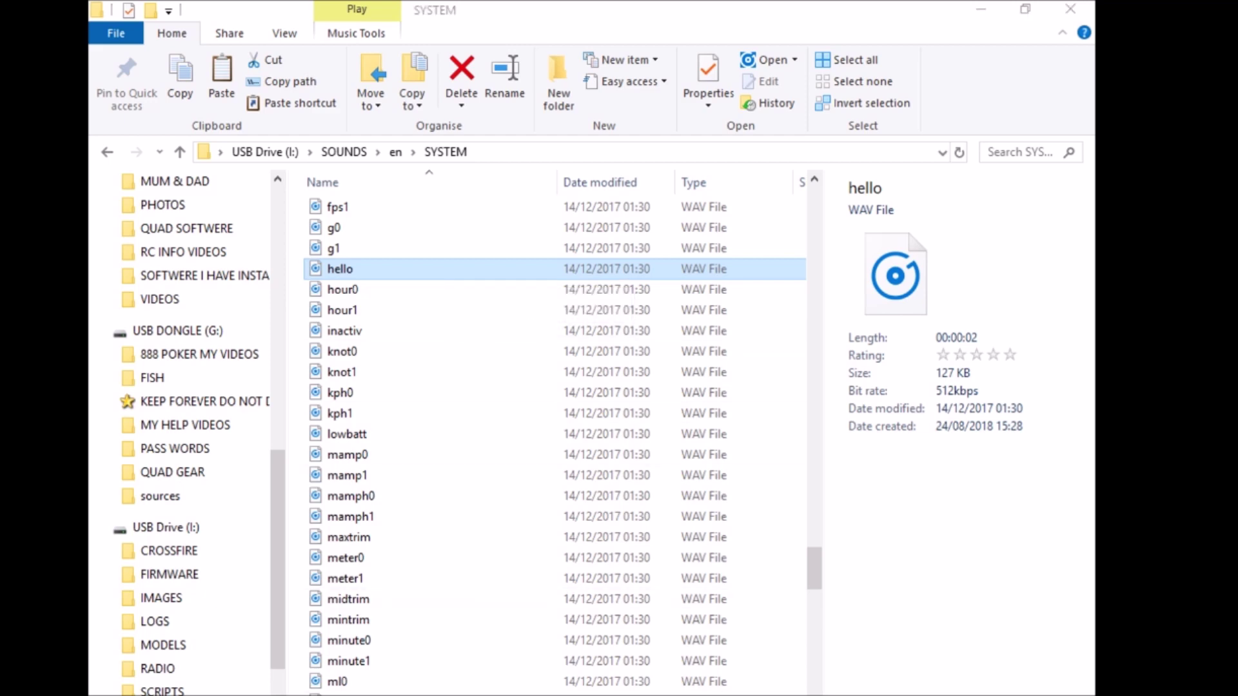
left_click(224, 531)
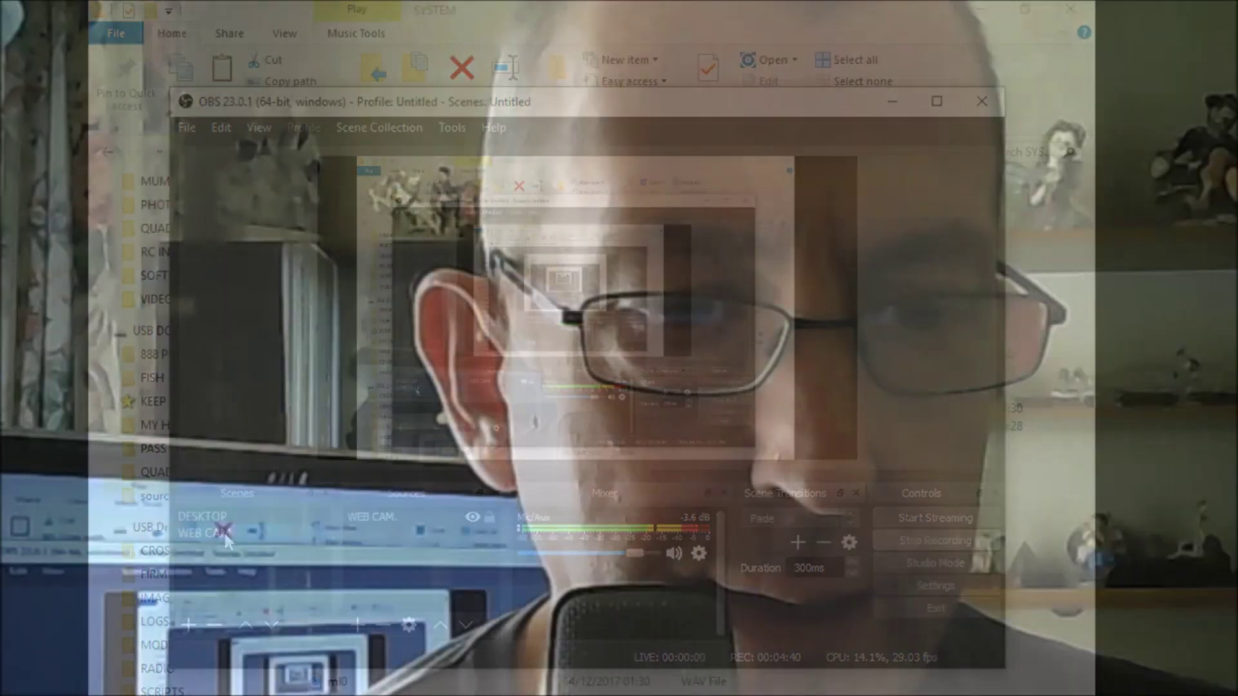